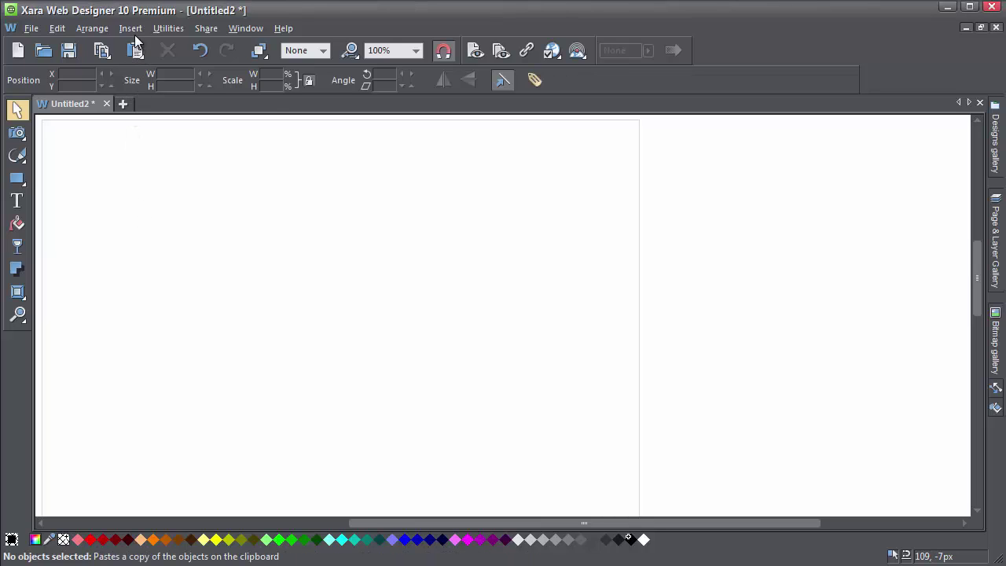
Step: Open the Countryside Theme Website template from the online Content Catalogue
{"action": "left_click", "coordinate": [134, 30]}
{"action": "left_click", "coordinate": [144, 44]}
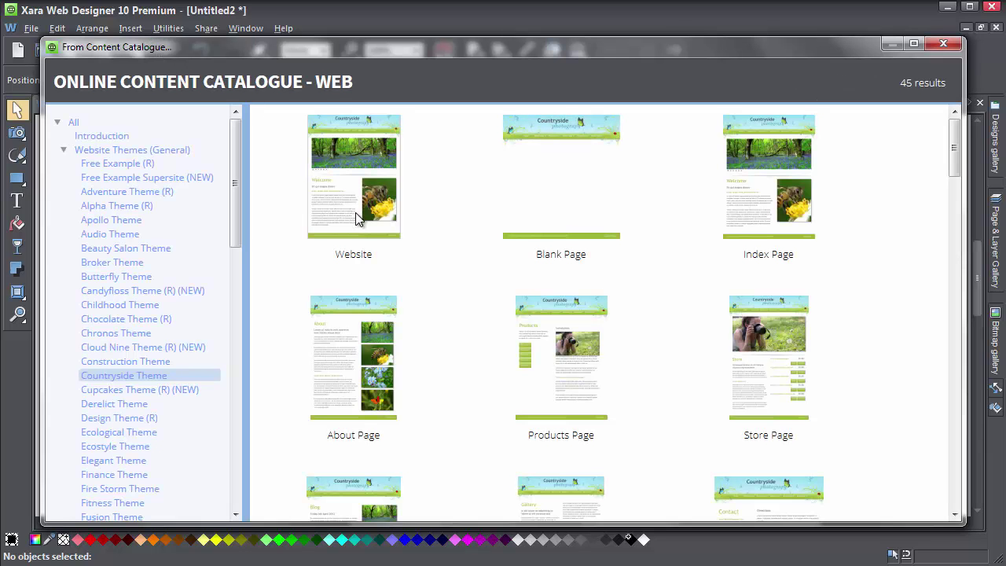
{"action": "left_click", "coordinate": [356, 220]}
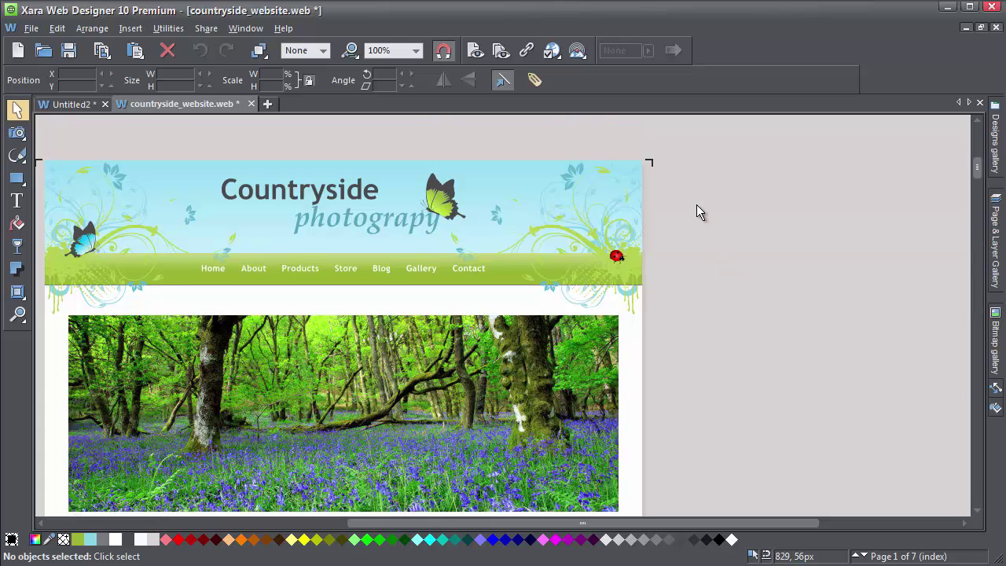
Step: Create a 480px Mobile website variant for browser widths up to 620px
{"action": "right_click", "coordinate": [697, 212]}
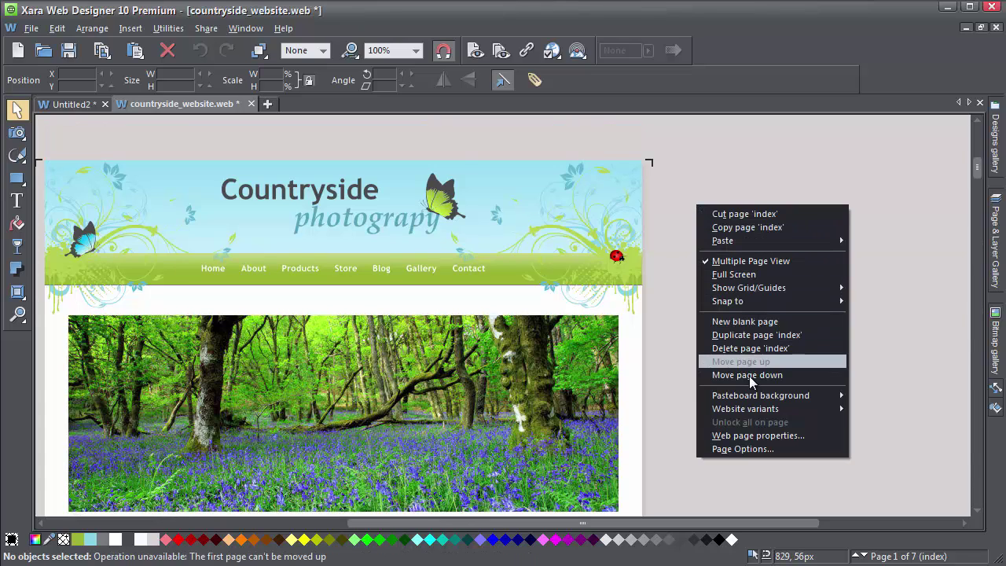
{"action": "mouse_move", "coordinate": [793, 410]}
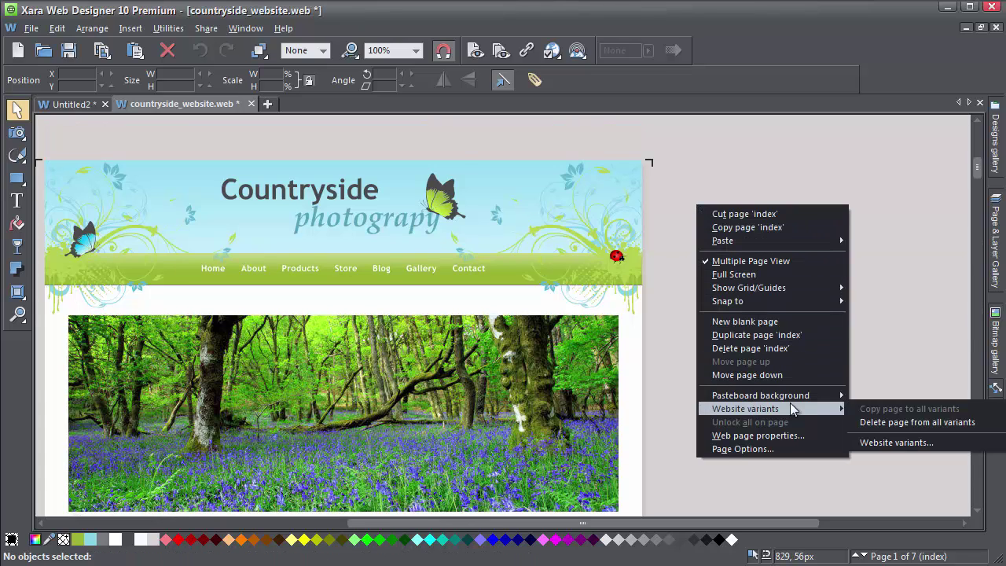
{"action": "left_click", "coordinate": [882, 441]}
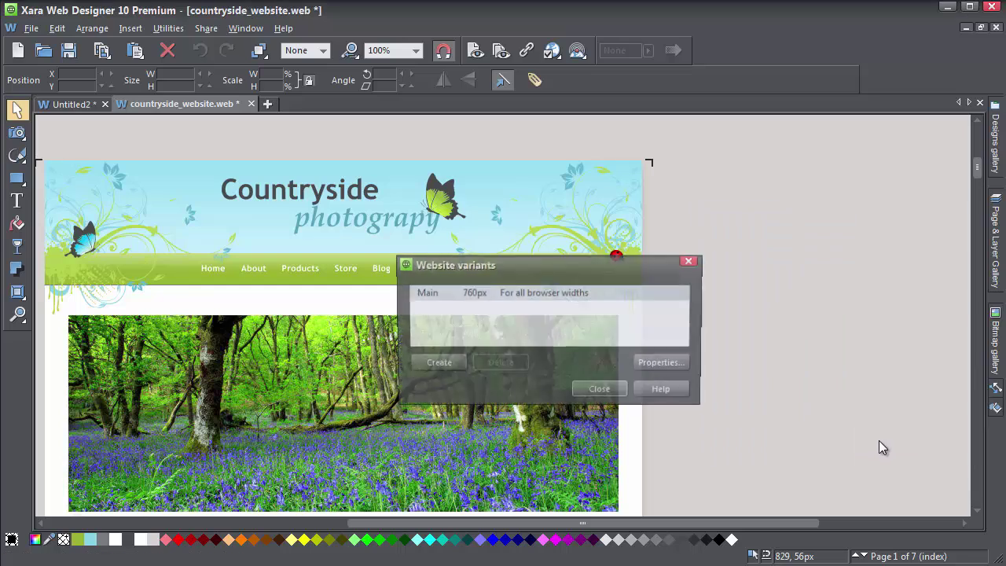
{"action": "left_click", "coordinate": [439, 371]}
{"action": "left_click", "coordinate": [555, 384]}
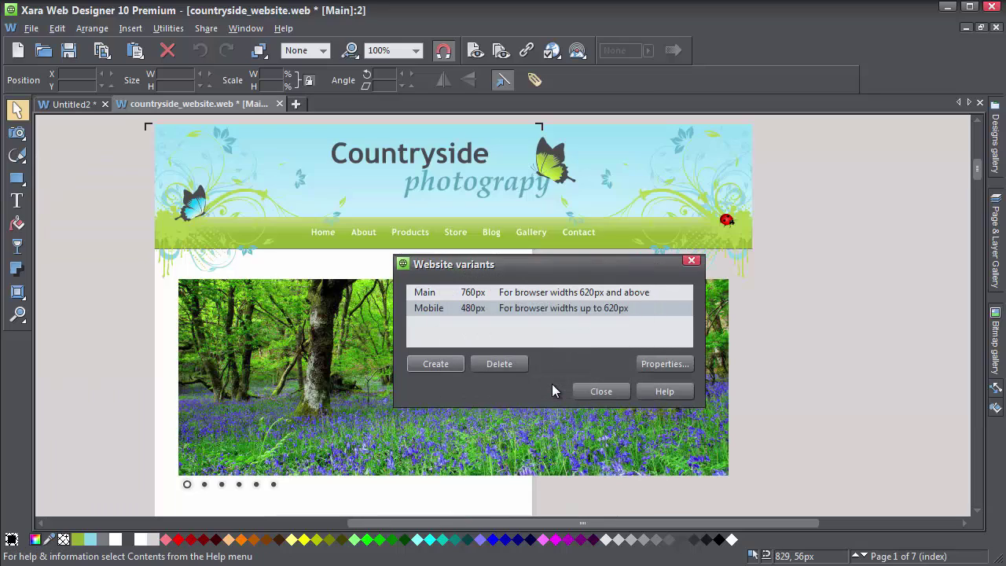
{"action": "left_click", "coordinate": [596, 392]}
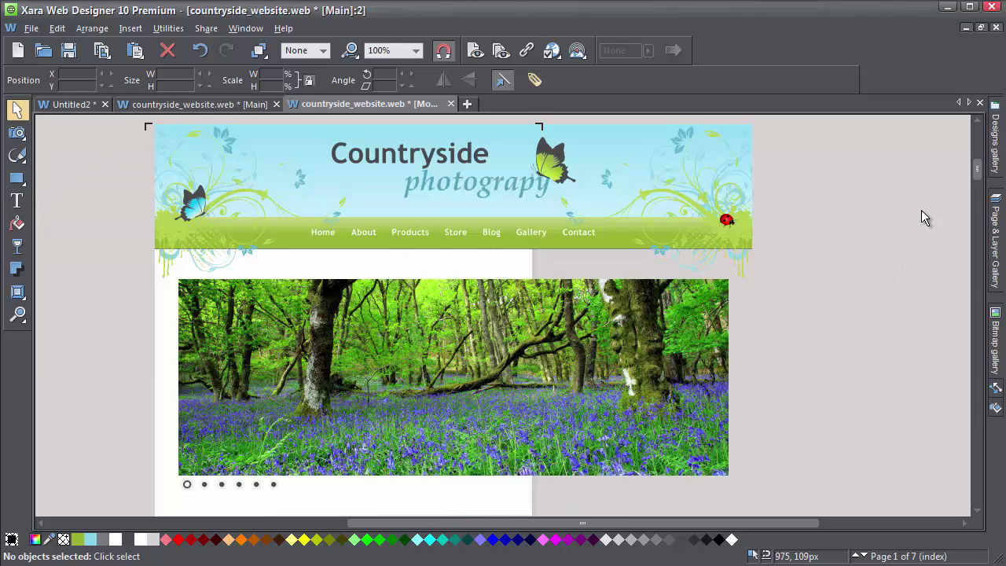
{"action": "mouse_move", "coordinate": [977, 177]}
{"action": "left_mouse_down"}
{"action": "mouse_move", "coordinate": [982, 238]}
{"action": "mouse_move", "coordinate": [975, 161]}
{"action": "mouse_move", "coordinate": [975, 179]}
{"action": "left_mouse_up"}
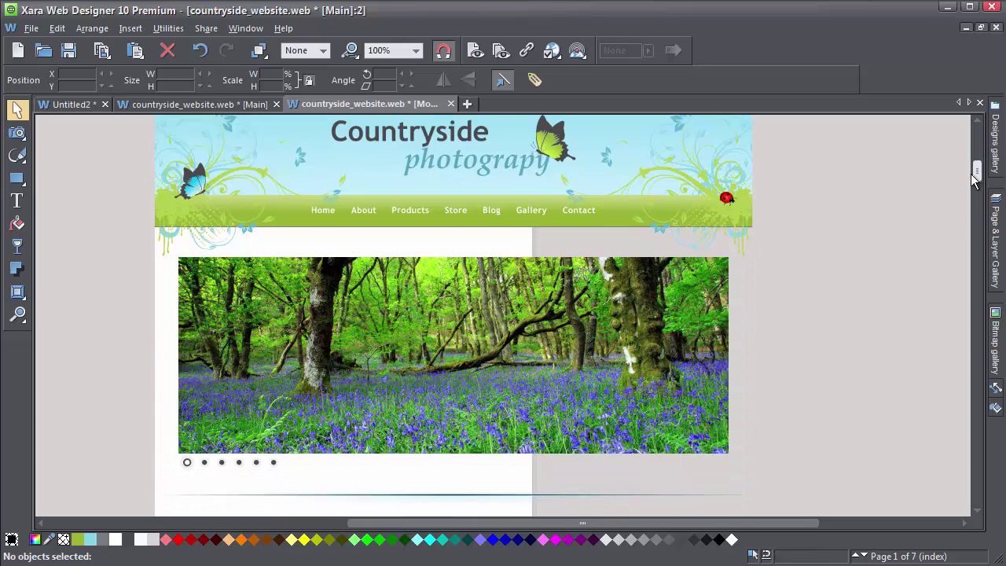
Step: View the Main variant for comparison, then return to the Mobile variant's index page
{"action": "left_click", "coordinate": [242, 108]}
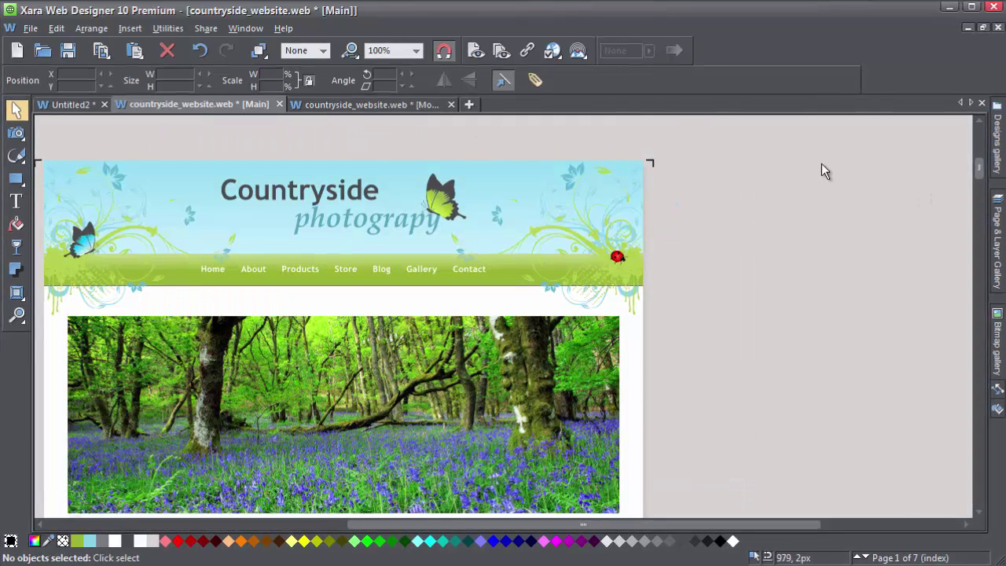
{"action": "left_click_drag", "start_coordinate": [979, 167], "coordinate": [978, 197]}
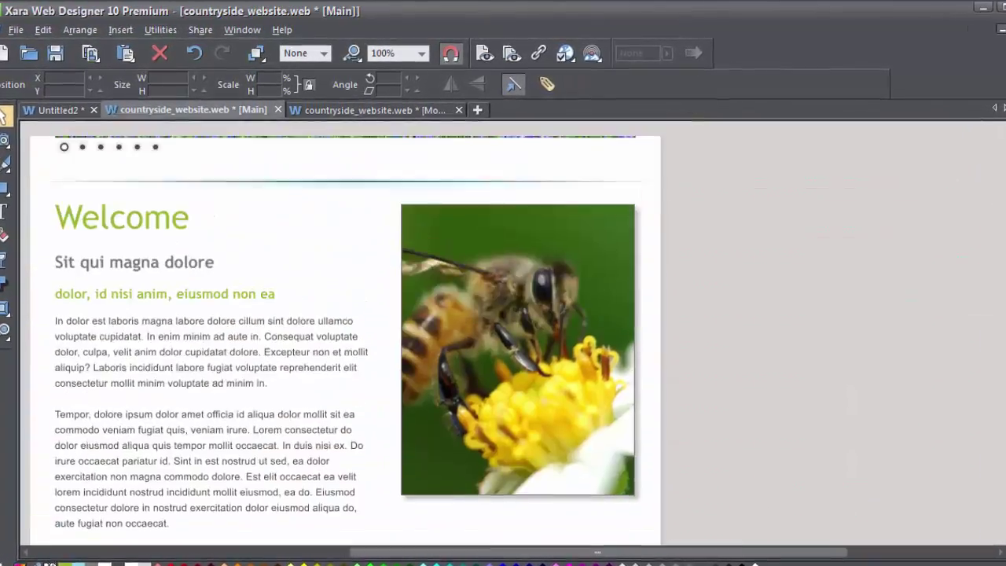
{"action": "scroll", "coordinate": [346, 339], "scroll_direction": "up", "scroll_amount": 6}
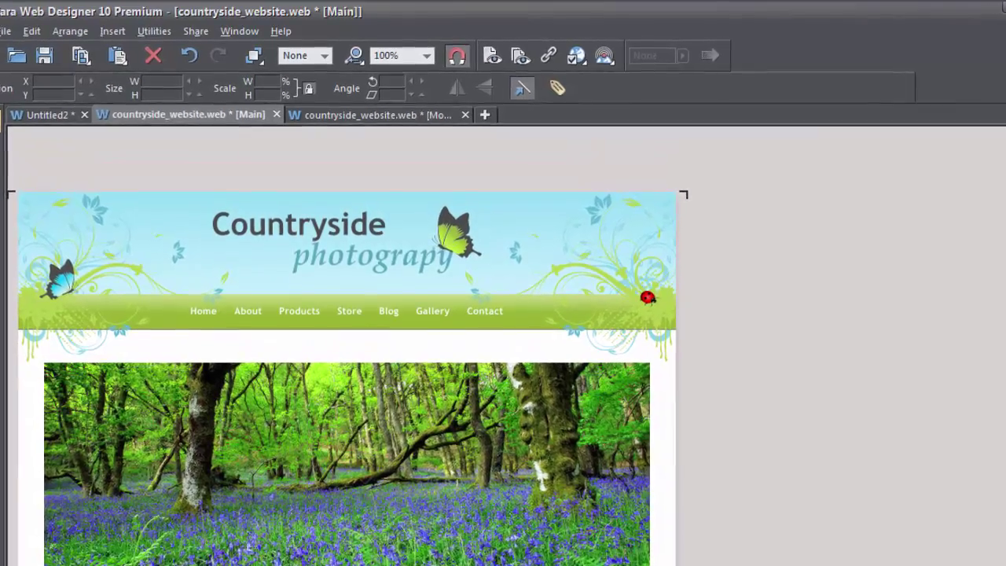
{"action": "left_click", "coordinate": [437, 120]}
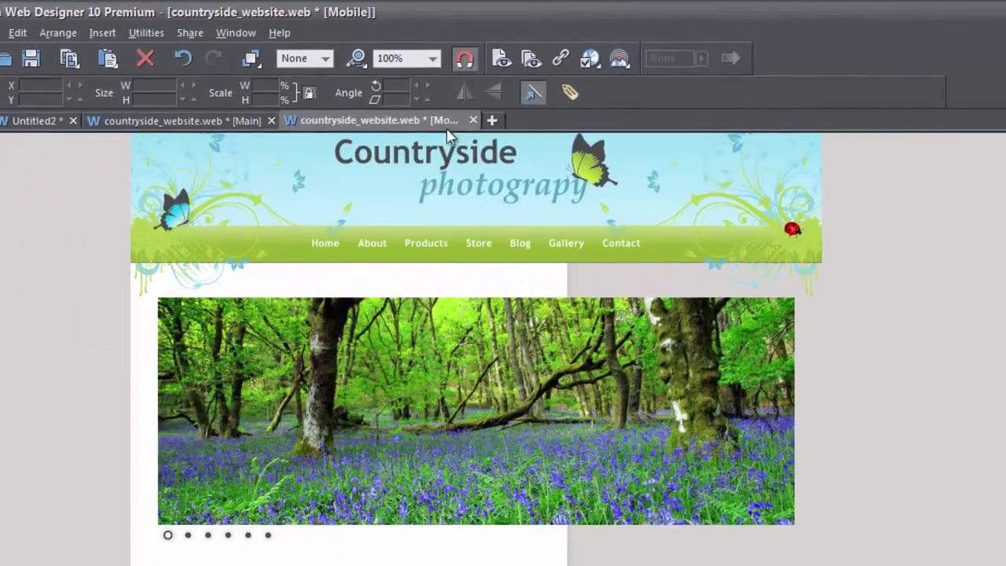
{"action": "scroll", "coordinate": [948, 298], "scroll_direction": "up", "scroll_amount": 1}
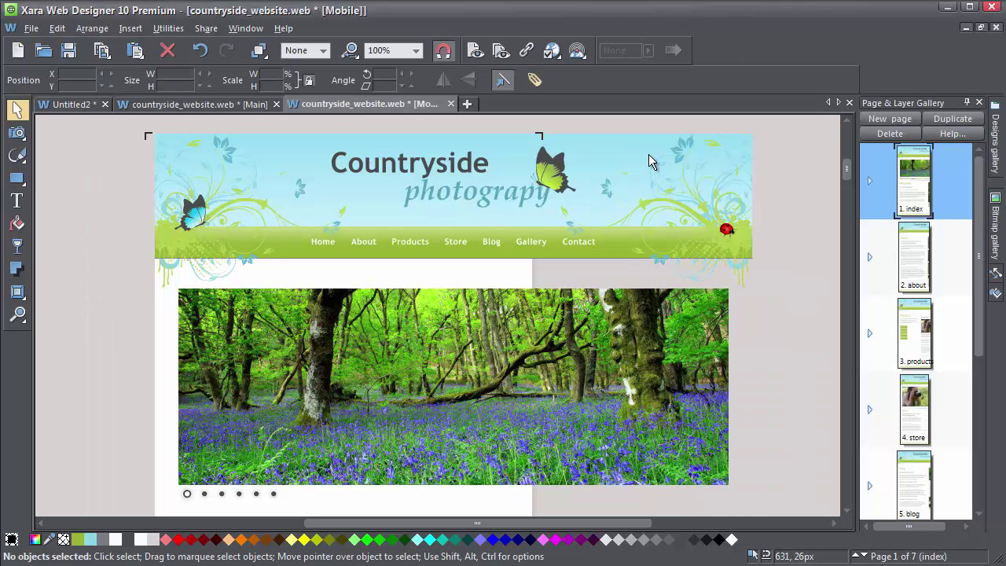
Step: Unlock page 1's Page background layer in the Page & Layer Gallery
{"action": "left_click", "coordinate": [870, 181]}
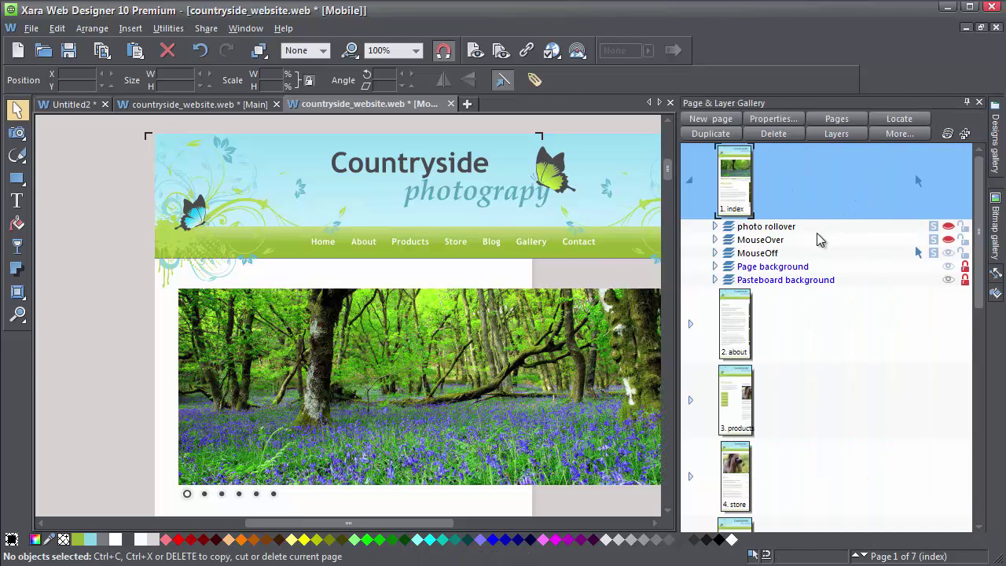
{"action": "left_click", "coordinate": [805, 270]}
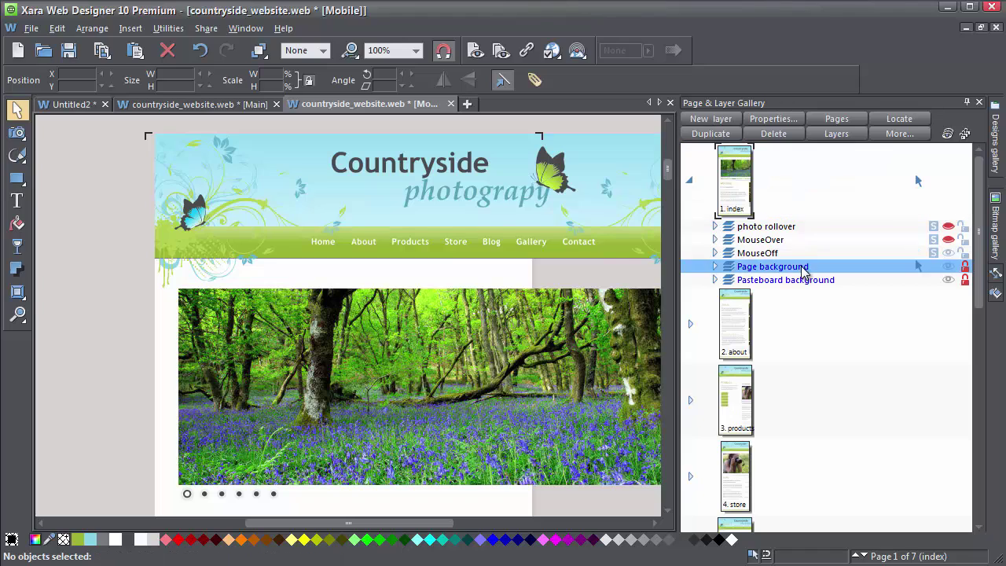
{"action": "left_click", "coordinate": [965, 268]}
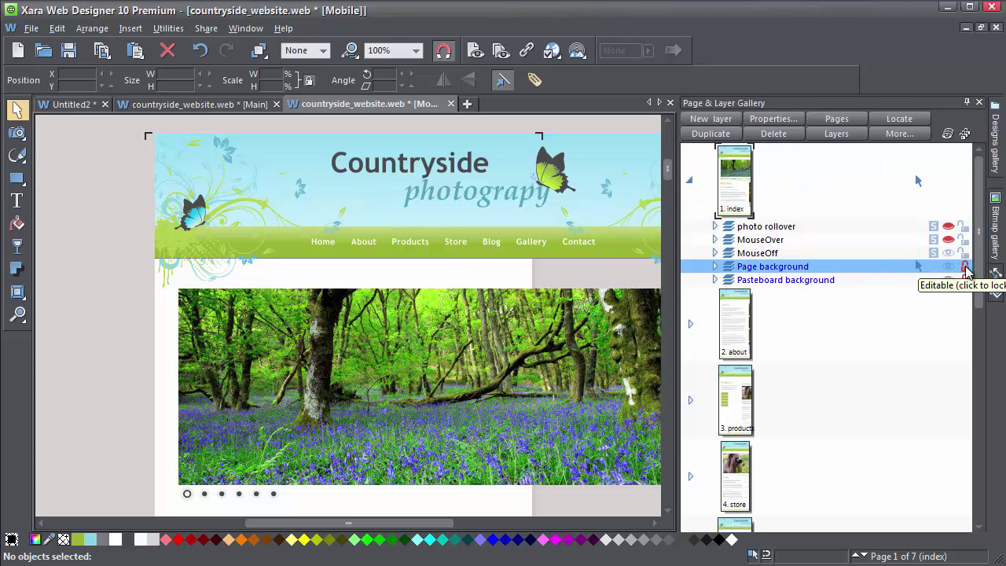
{"action": "left_click", "coordinate": [967, 268]}
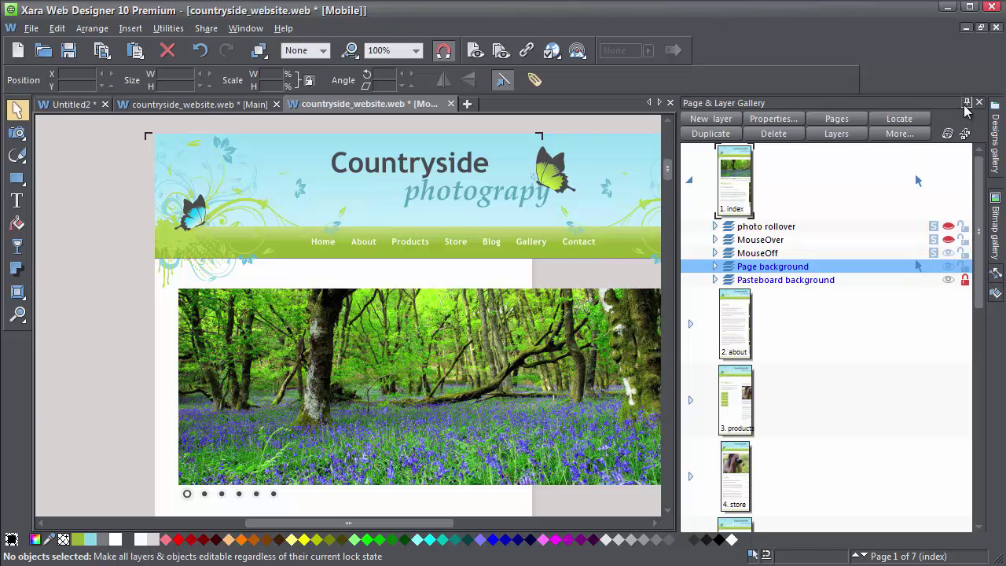
{"action": "left_click", "coordinate": [966, 106]}
Step: Shrink the header background to mobile width and move the Countryside title and nav bar left
{"action": "left_click", "coordinate": [639, 159]}
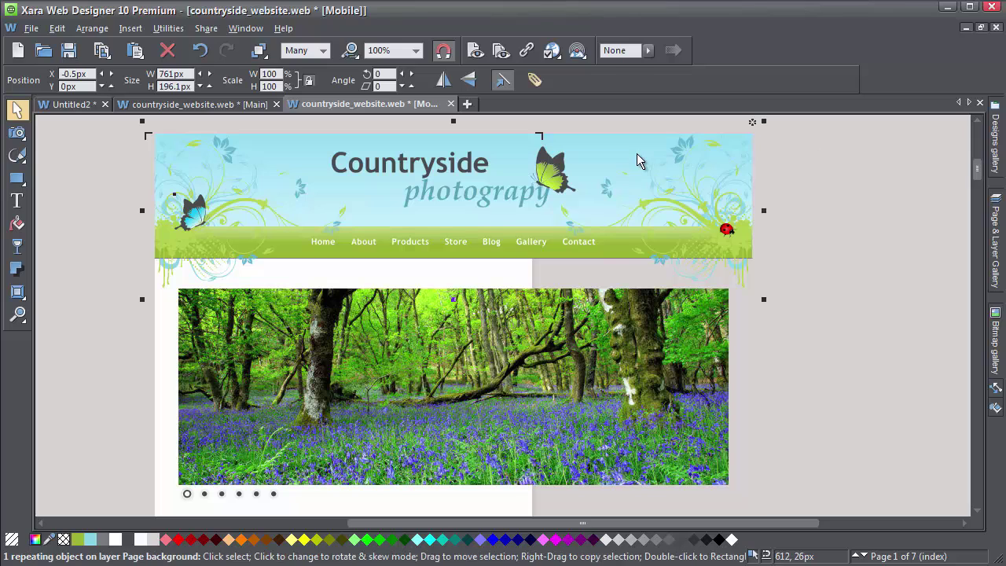
{"action": "left_click_drag", "start_coordinate": [763, 299], "coordinate": [540, 234]}
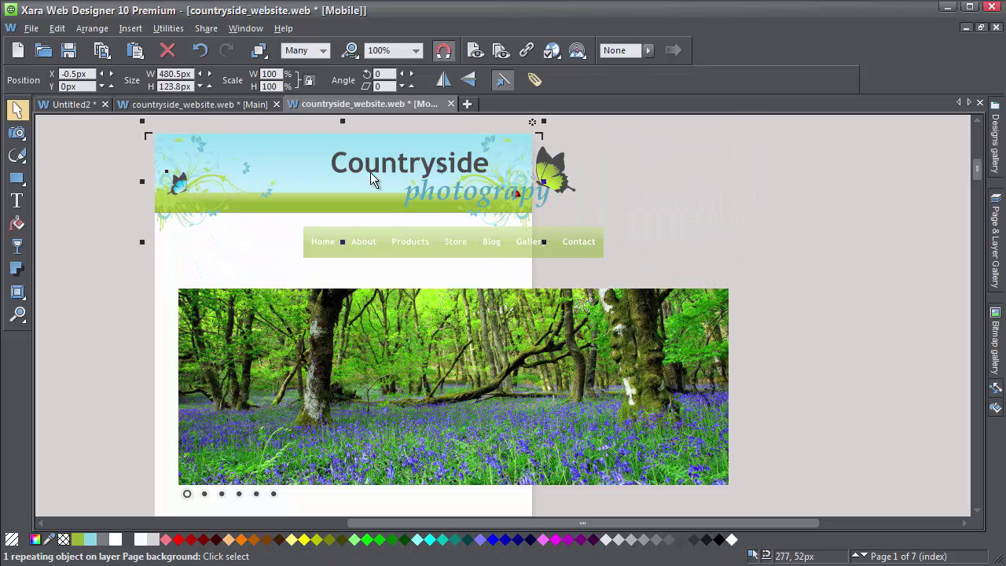
{"action": "left_click_drag", "start_coordinate": [367, 170], "coordinate": [262, 160]}
{"action": "left_click", "coordinate": [349, 234]}
{"action": "left_click_drag", "start_coordinate": [349, 235], "coordinate": [227, 238]}
{"action": "left_click", "coordinate": [800, 268]}
{"action": "scroll", "coordinate": [795, 271], "scroll_direction": "down", "scroll_amount": 3}
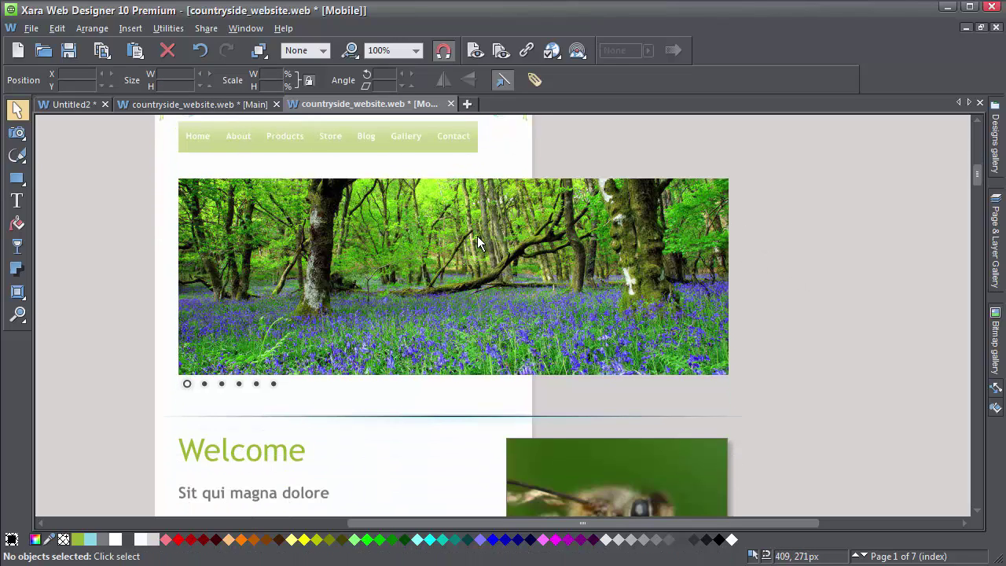
Step: Scale the forest photo slideshow down to 436px and delete the horizontal divider line
{"action": "left_click", "coordinate": [493, 241]}
{"action": "left_click_drag", "start_coordinate": [740, 410], "coordinate": [534, 325]}
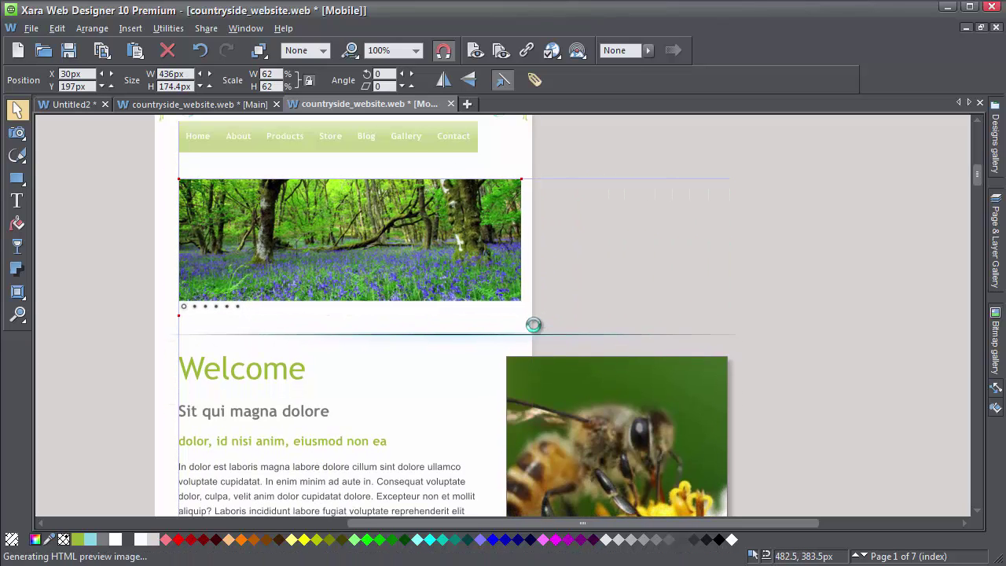
{"action": "left_click", "coordinate": [554, 338]}
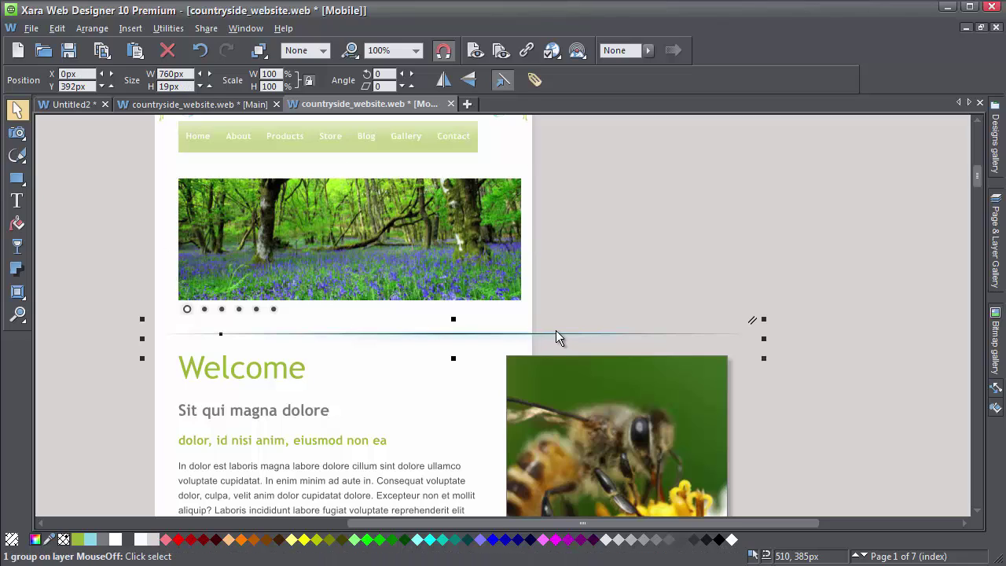
{"action": "key", "text": "Delete"}
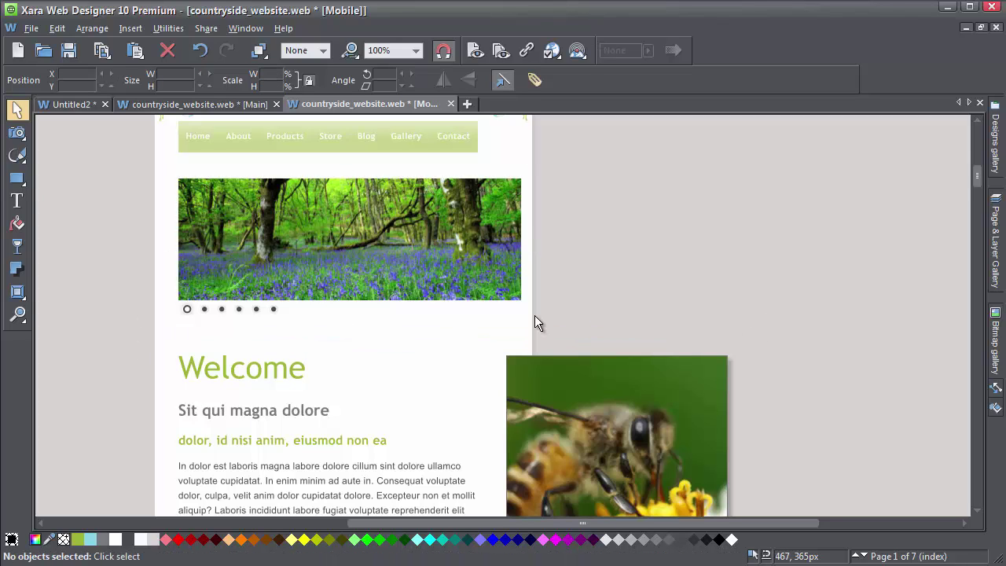
{"action": "scroll", "coordinate": [535, 317], "scroll_direction": "down", "scroll_amount": 3}
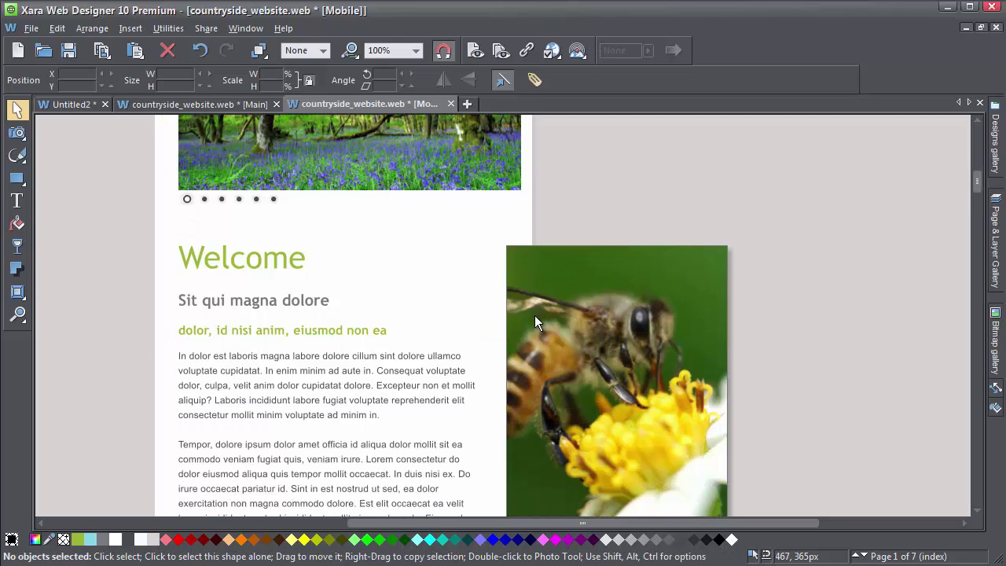
{"action": "scroll", "coordinate": [745, 301], "scroll_direction": "down", "scroll_amount": 2}
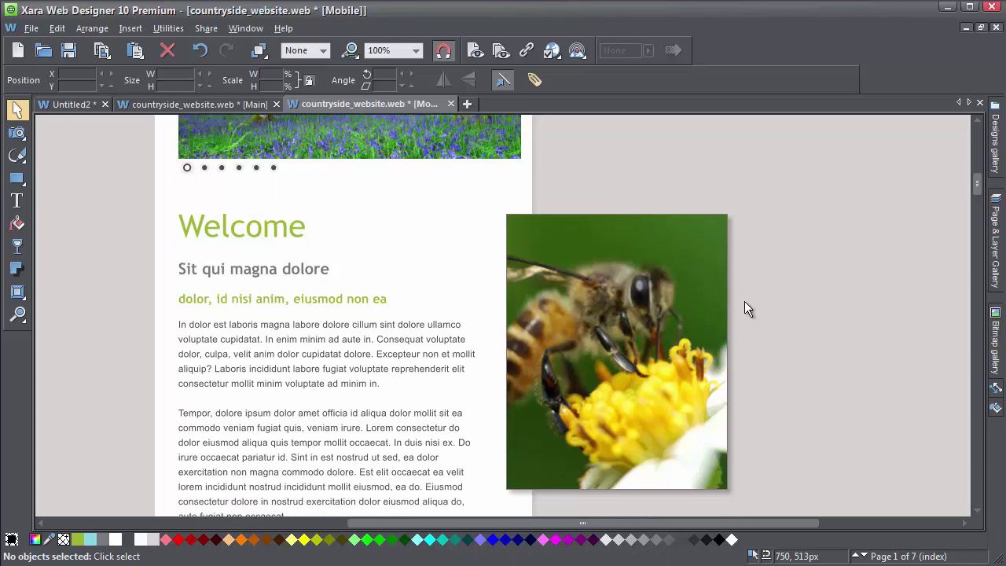
Step: Shrink the bee photo to about 61% (172×214 px) and move it off the page
{"action": "left_click", "coordinate": [672, 306]}
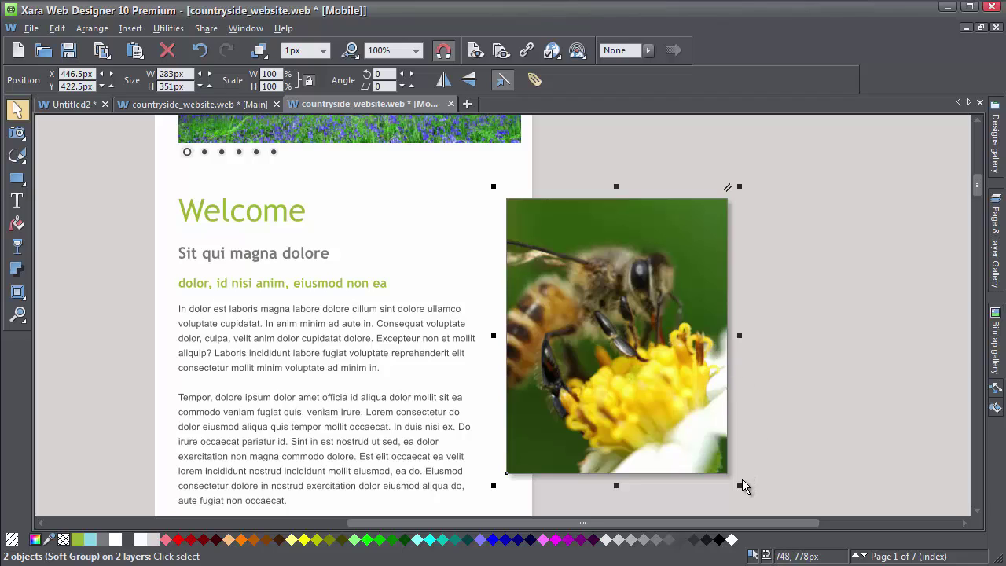
{"action": "left_click_drag", "start_coordinate": [739, 484], "coordinate": [652, 360]}
{"action": "left_click_drag", "start_coordinate": [594, 309], "coordinate": [473, 307]}
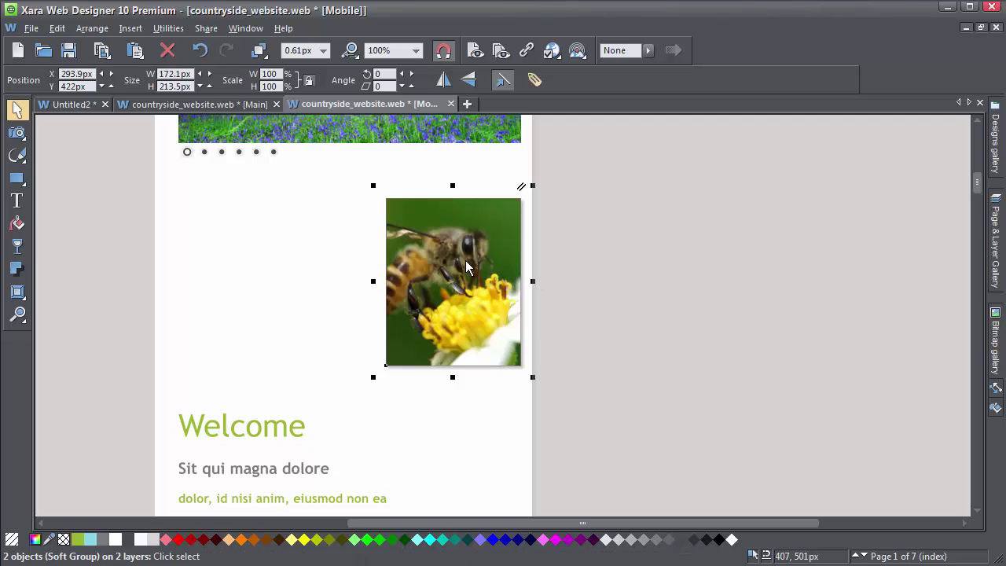
{"action": "left_click_drag", "start_coordinate": [448, 268], "coordinate": [605, 250]}
Step: Move the Welcome text column up beneath the slideshow
{"action": "left_click_drag", "start_coordinate": [275, 433], "coordinate": [275, 206]}
{"action": "left_click", "coordinate": [640, 379]}
{"action": "left_click", "coordinate": [590, 236]}
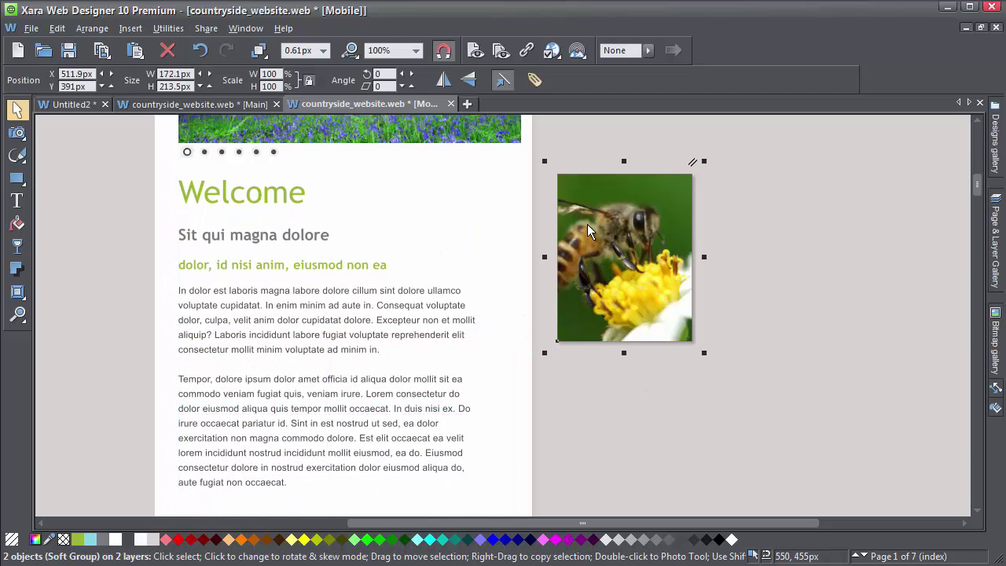
Step: Turn Push off for the bee photo, with a 50px bottom push margin entered
{"action": "right_click", "coordinate": [587, 224]}
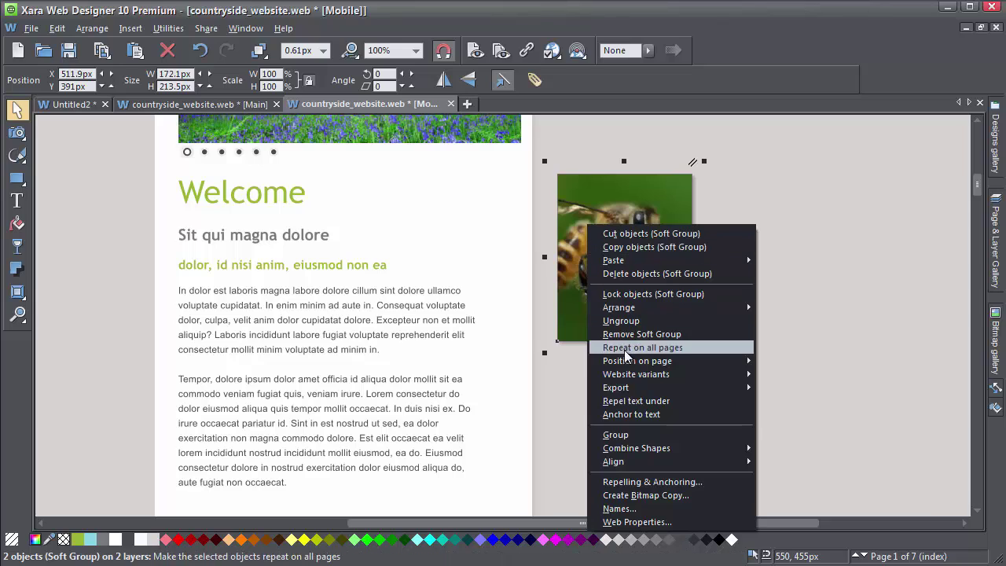
{"action": "mouse_move", "coordinate": [629, 363]}
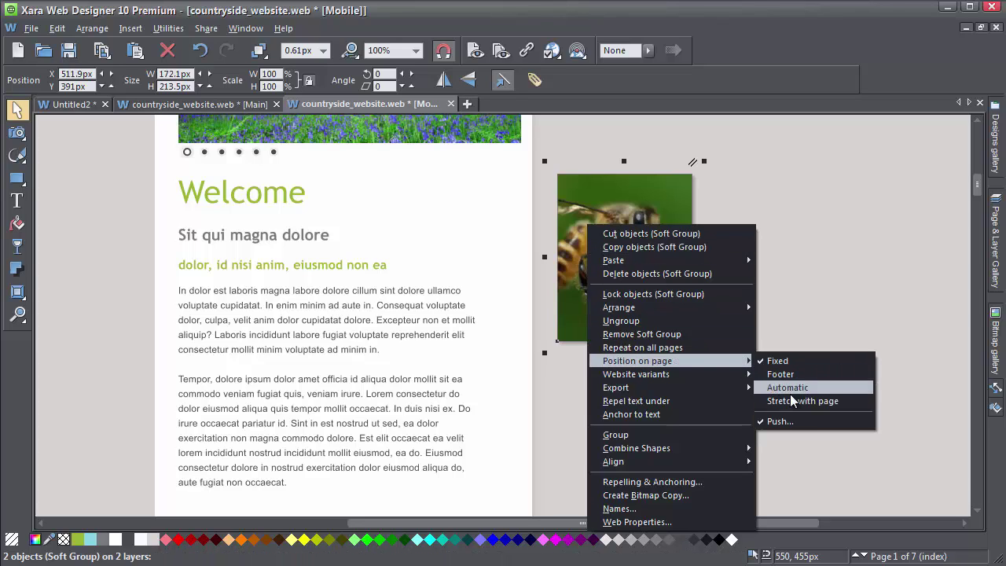
{"action": "left_click", "coordinate": [791, 422]}
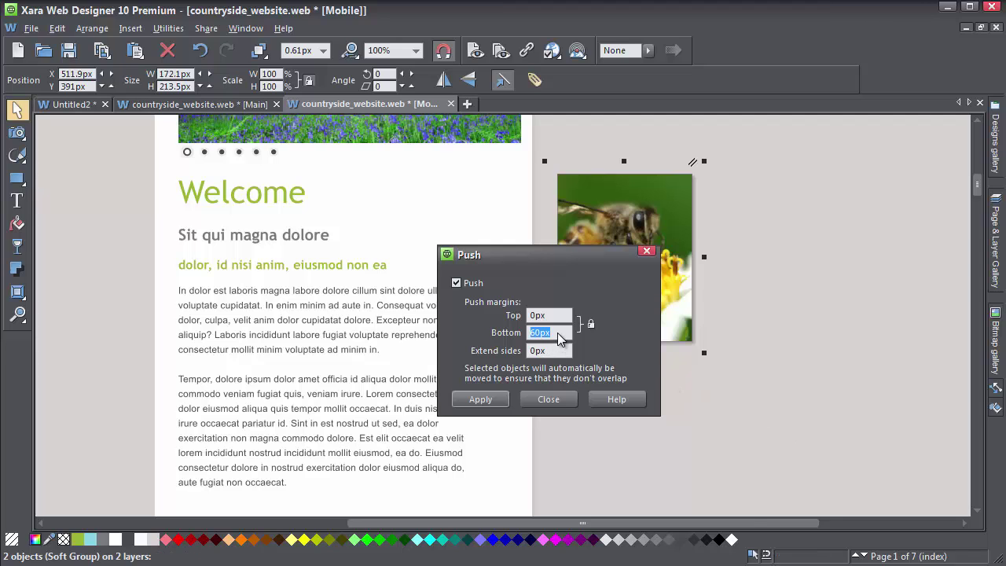
{"action": "type", "text": "50"}
{"action": "key", "text": "Return"}
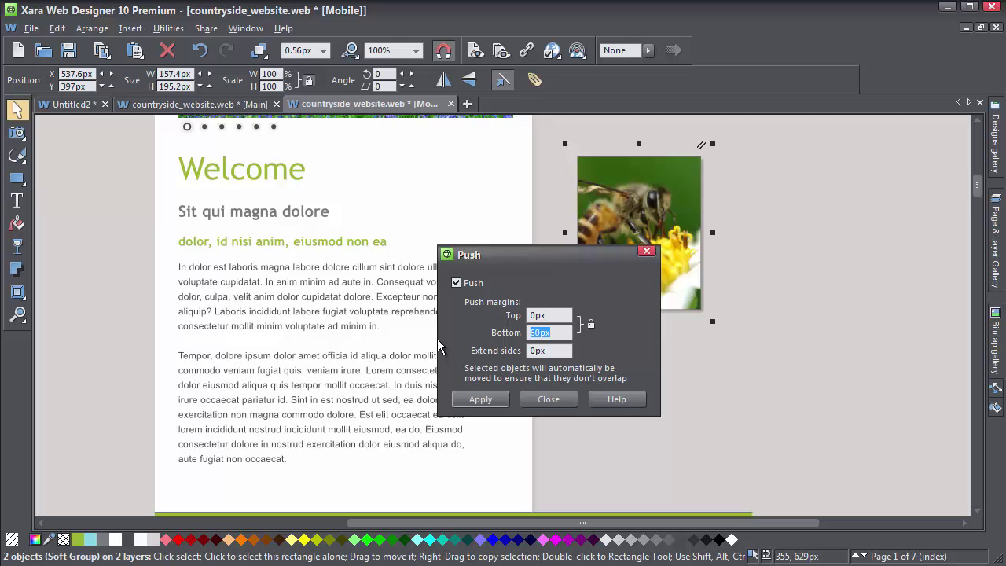
{"action": "left_click", "coordinate": [483, 399]}
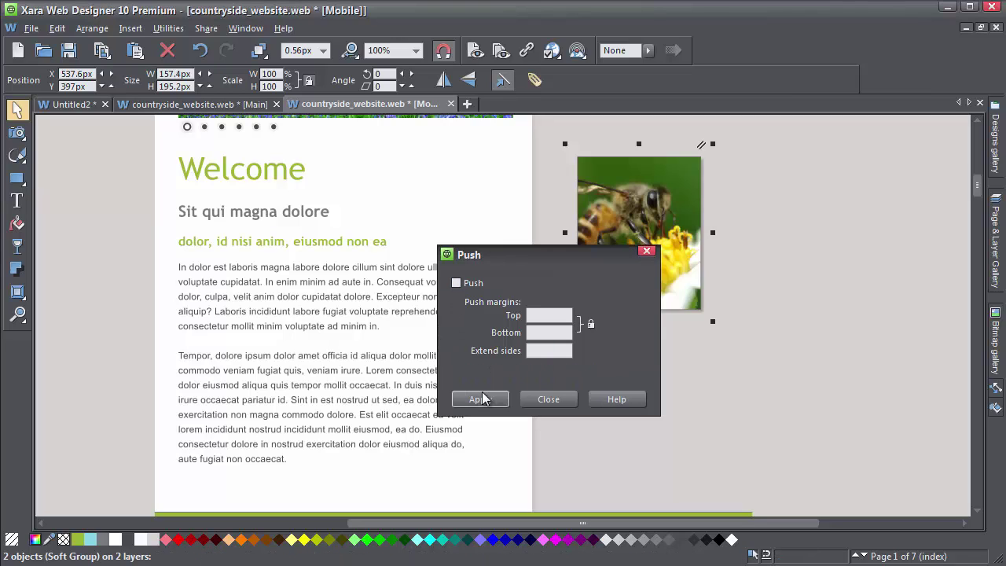
{"action": "left_click", "coordinate": [577, 402]}
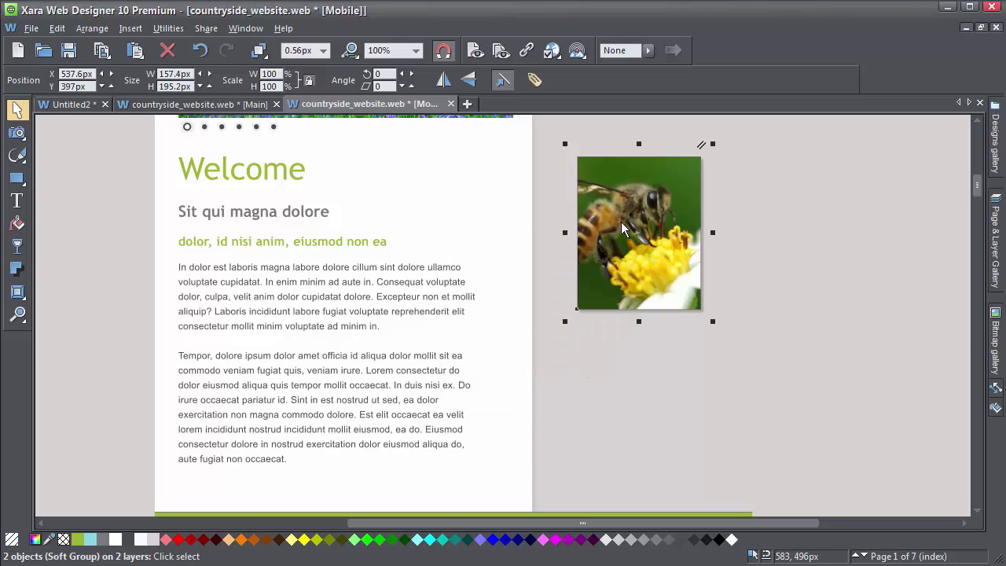
Step: Wrap the Welcome text around the bee photo with a 5px repel margin beside the heading
{"action": "left_click_drag", "start_coordinate": [635, 210], "coordinate": [434, 209]}
{"action": "right_click", "coordinate": [418, 181]}
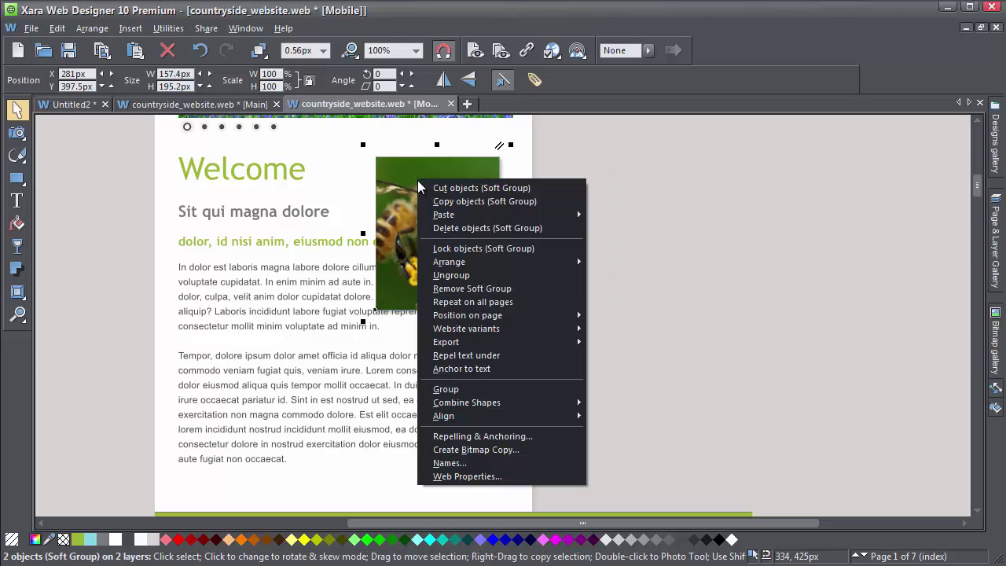
{"action": "left_click", "coordinate": [474, 436]}
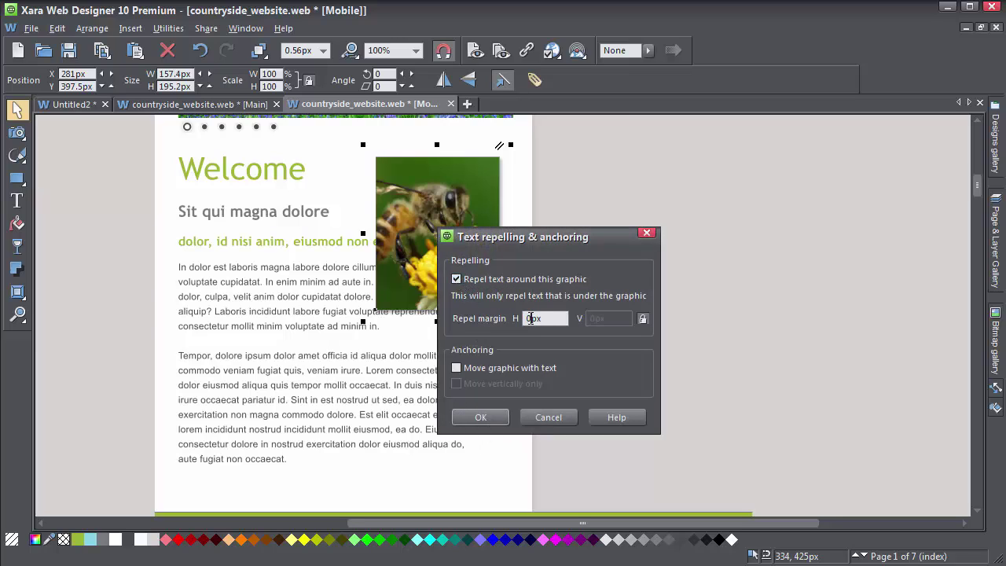
{"action": "type", "text": "5"}
{"action": "left_click", "coordinate": [486, 411]}
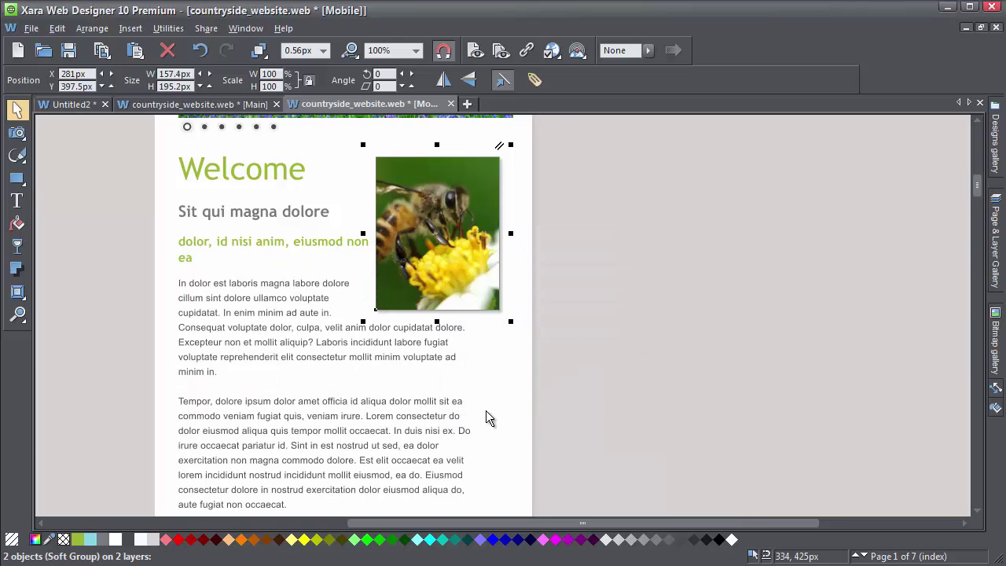
{"action": "left_click", "coordinate": [486, 374]}
{"action": "mouse_move", "coordinate": [455, 225]}
{"action": "left_mouse_down"}
{"action": "mouse_move", "coordinate": [378, 339]}
{"action": "mouse_move", "coordinate": [360, 287]}
{"action": "mouse_move", "coordinate": [439, 220]}
{"action": "left_mouse_up"}
Step: Narrow the green footer bar to the 480px mobile page width
{"action": "left_click", "coordinate": [441, 371]}
{"action": "scroll", "coordinate": [441, 370], "scroll_direction": "down", "scroll_amount": 2}
{"action": "scroll", "coordinate": [442, 371], "scroll_direction": "down", "scroll_amount": 1}
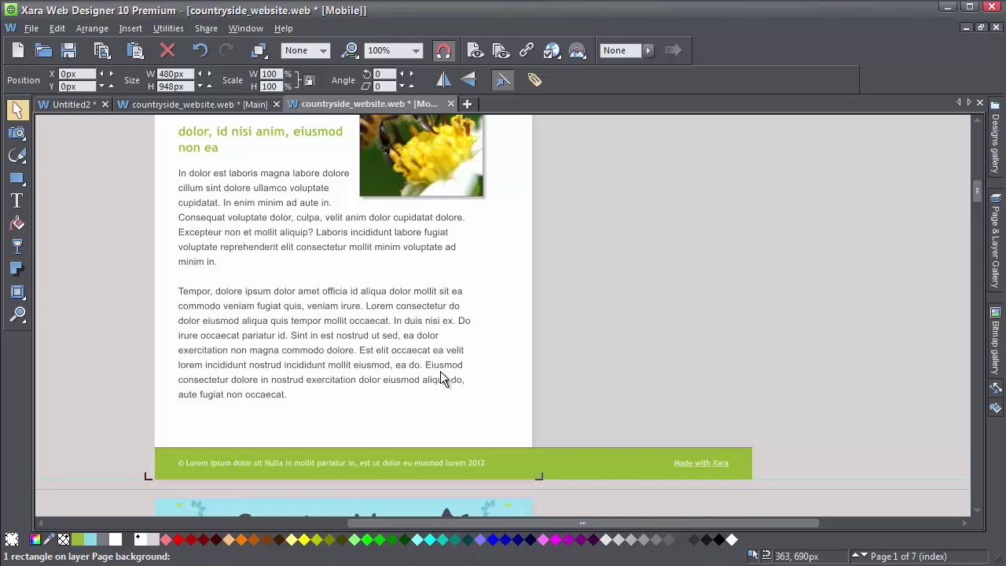
{"action": "left_click", "coordinate": [607, 475]}
{"action": "left_click_drag", "start_coordinate": [776, 472], "coordinate": [542, 467]}
Step: Move the Made with Xara link into the footer's bottom-right corner
{"action": "left_click", "coordinate": [692, 465]}
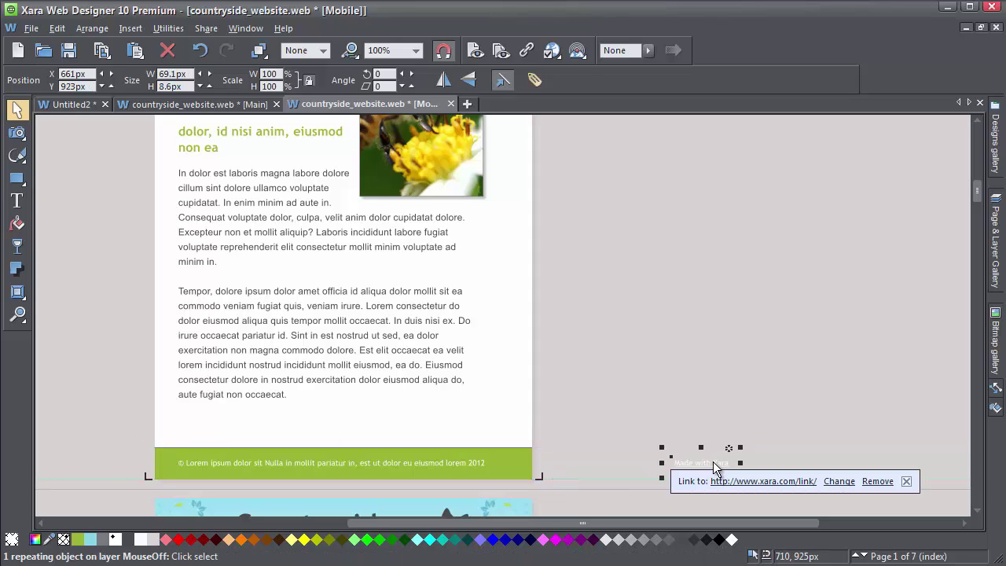
{"action": "left_click_drag", "start_coordinate": [712, 462], "coordinate": [474, 476]}
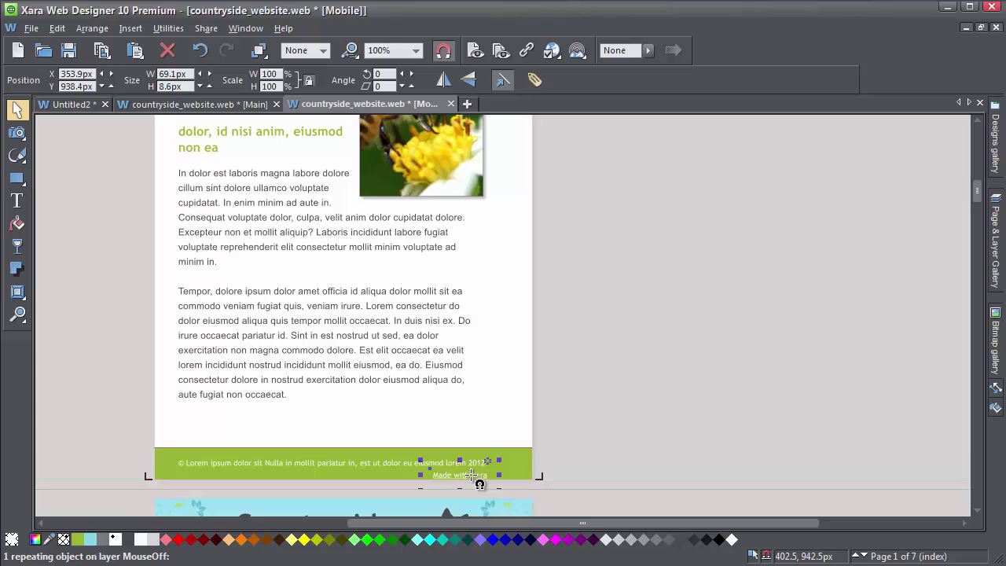
{"action": "left_click", "coordinate": [626, 401]}
{"action": "scroll", "coordinate": [626, 400], "scroll_direction": "up", "scroll_amount": 5}
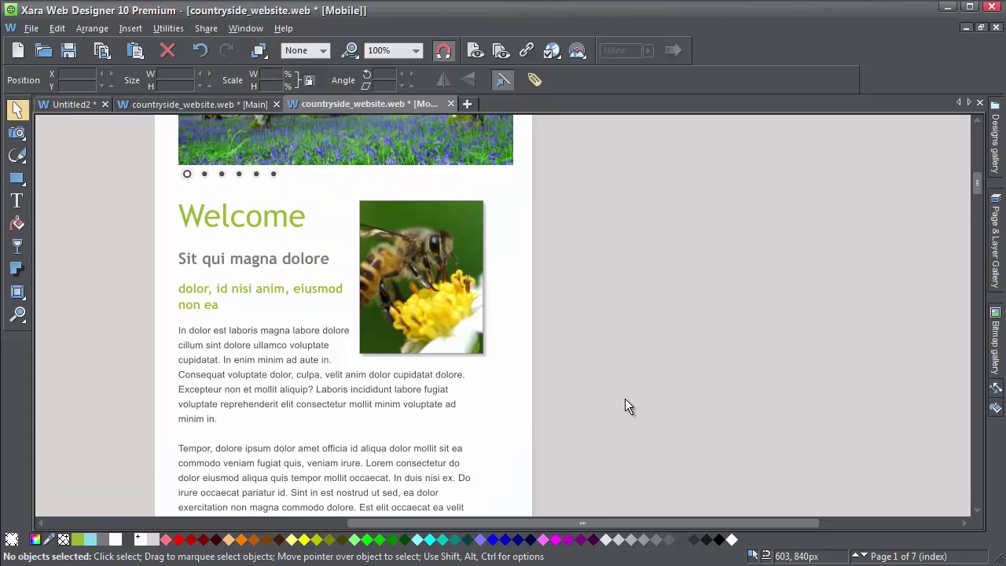
{"action": "scroll", "coordinate": [626, 397], "scroll_direction": "up", "scroll_amount": 8}
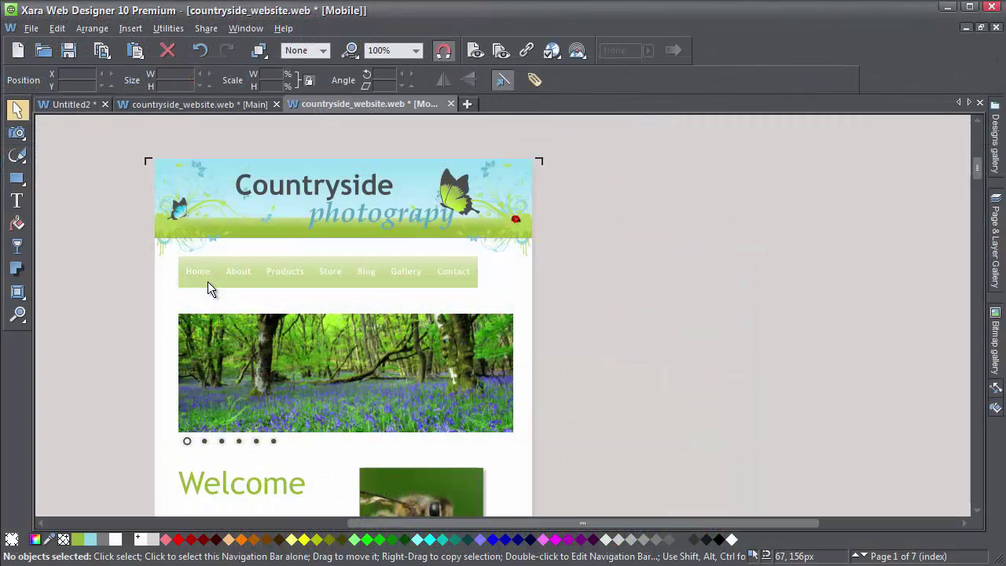
Step: Delete the About, Products, Store, Blog, Gallery and Contact buttons from the navigation bar
{"action": "double_click", "coordinate": [250, 437]}
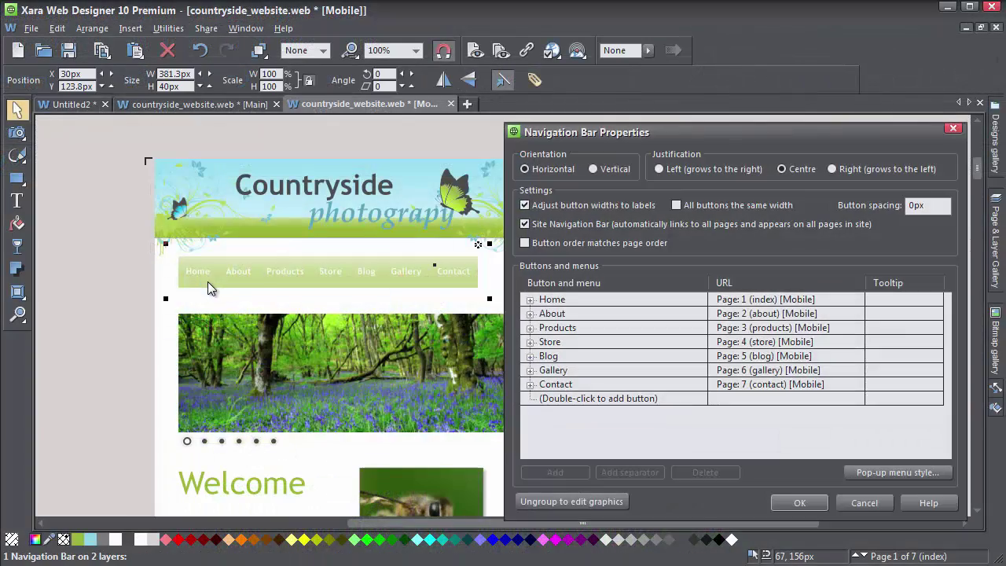
{"action": "left_click_drag", "start_coordinate": [684, 131], "coordinate": [685, 126]}
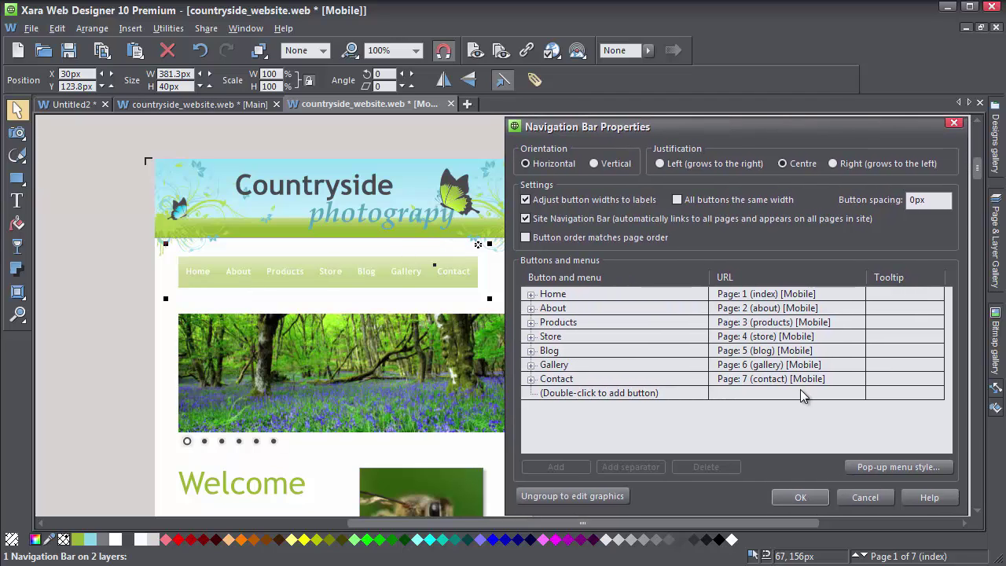
{"action": "left_click", "coordinate": [747, 308]}
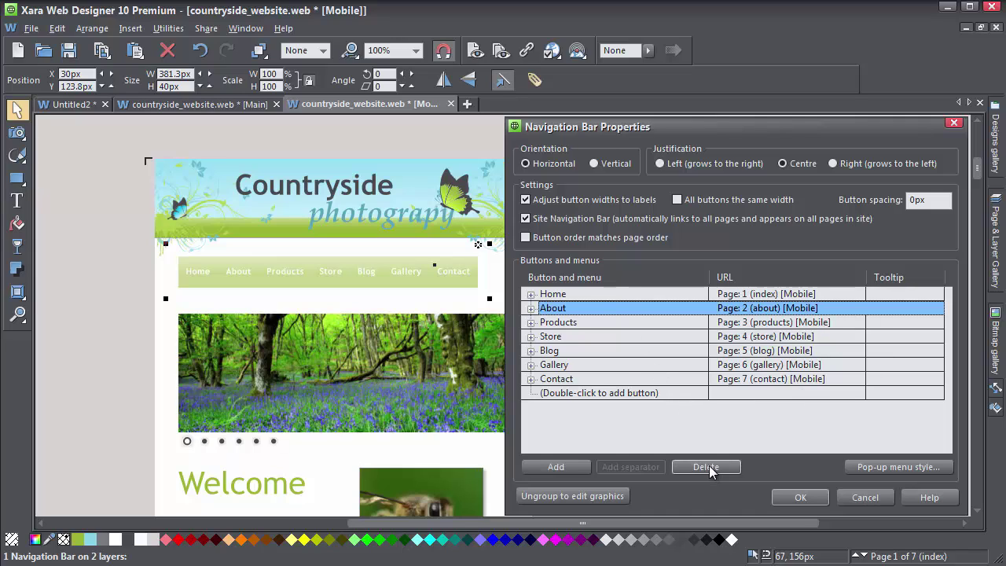
{"action": "left_click", "coordinate": [706, 469]}
{"action": "left_click", "coordinate": [707, 468]}
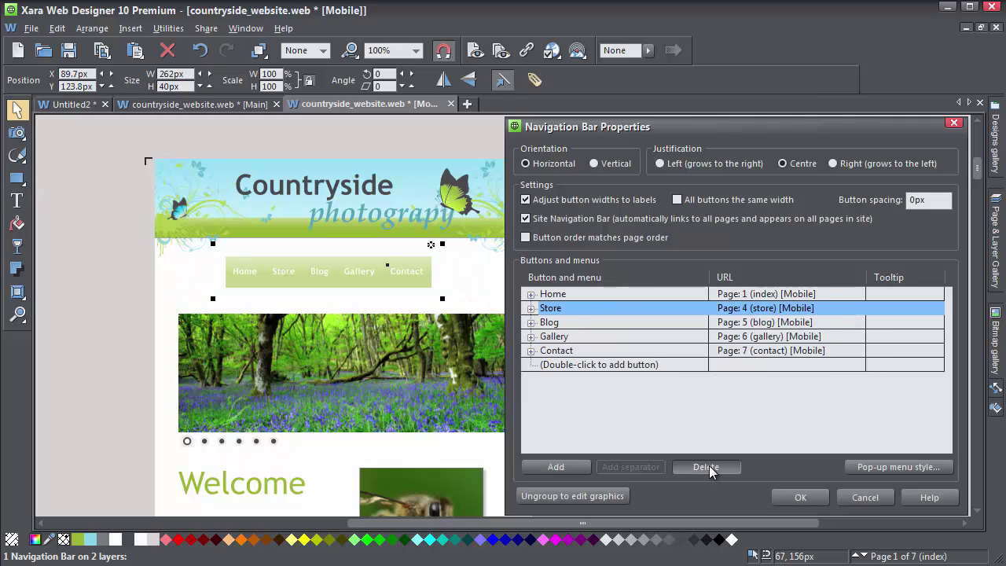
{"action": "left_click", "coordinate": [707, 467]}
{"action": "left_click", "coordinate": [707, 467]}
{"action": "left_click", "coordinate": [709, 468]}
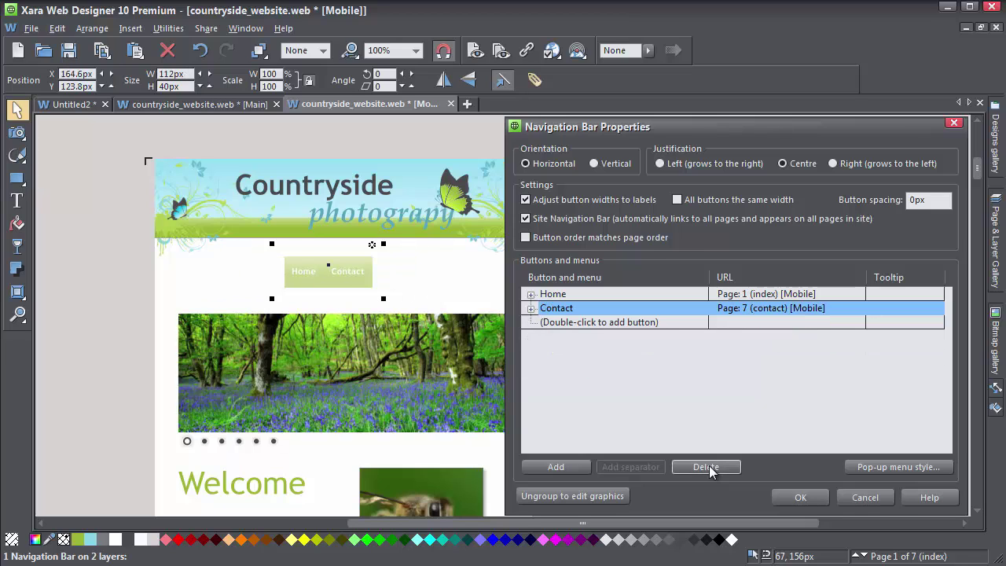
{"action": "left_click", "coordinate": [710, 468]}
Step: Set the Home button's link to Do nothing and give it a pop-up menu of all pages
{"action": "double_click", "coordinate": [731, 296]}
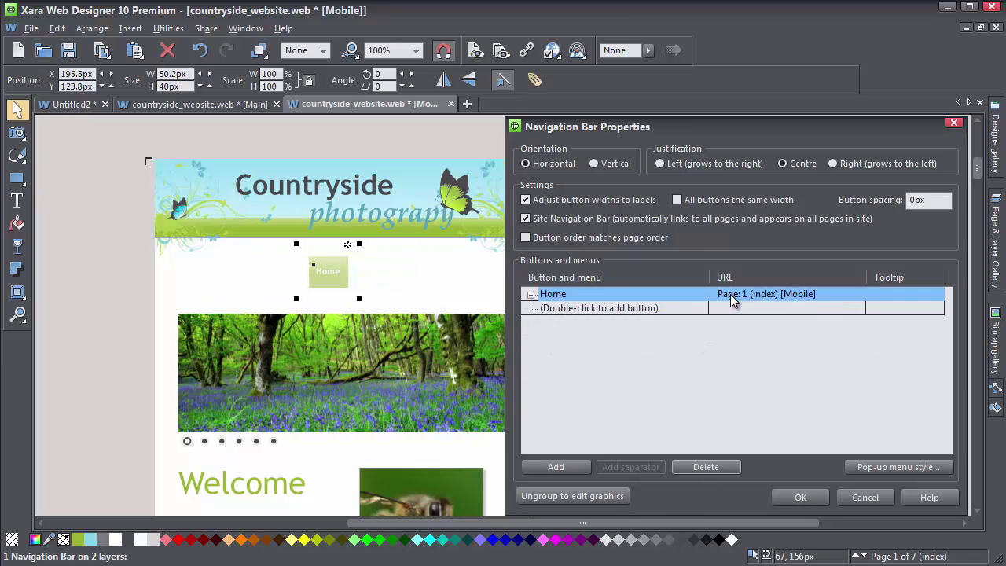
{"action": "left_click", "coordinate": [433, 190]}
{"action": "left_click", "coordinate": [531, 525]}
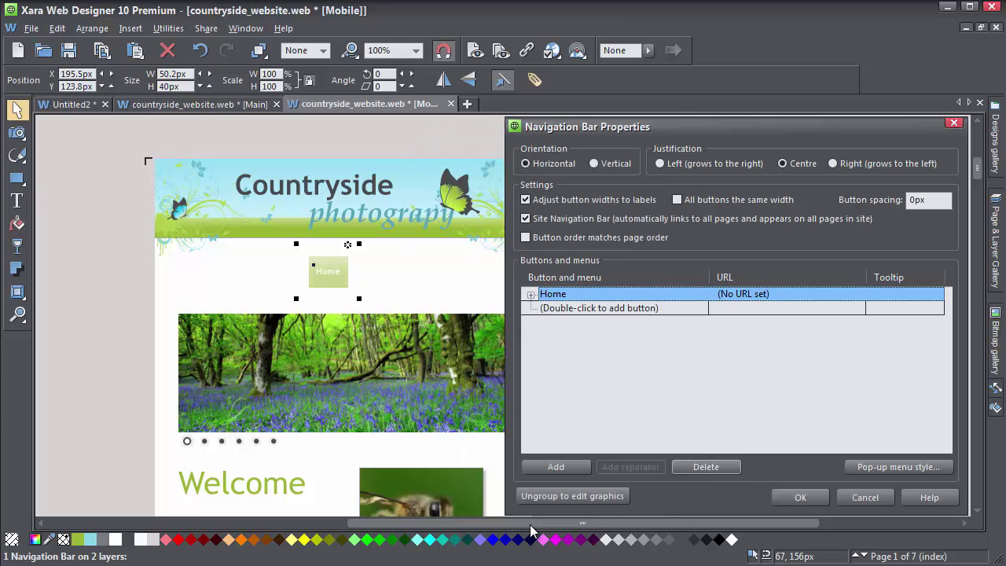
{"action": "left_click", "coordinate": [525, 219]}
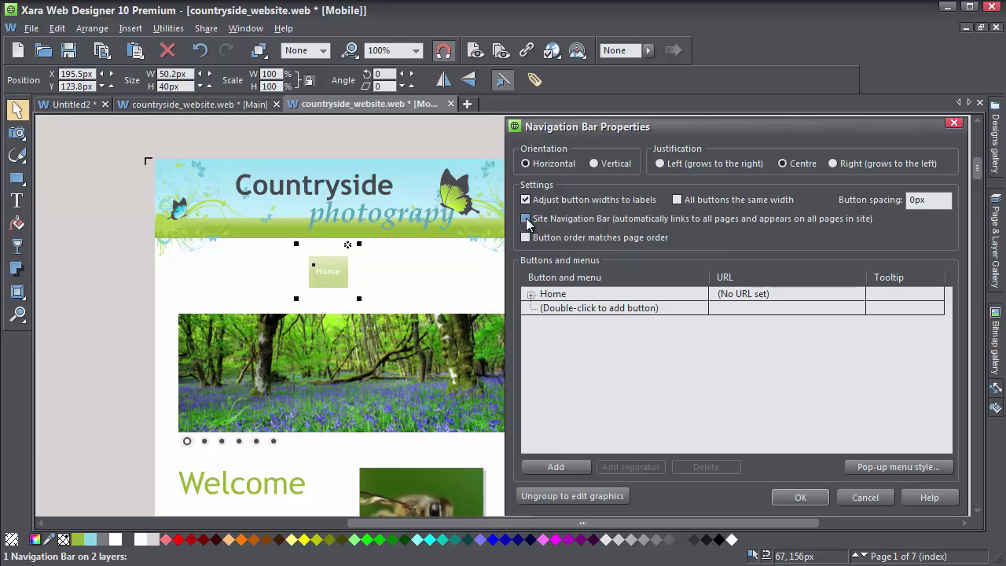
{"action": "left_click", "coordinate": [526, 220]}
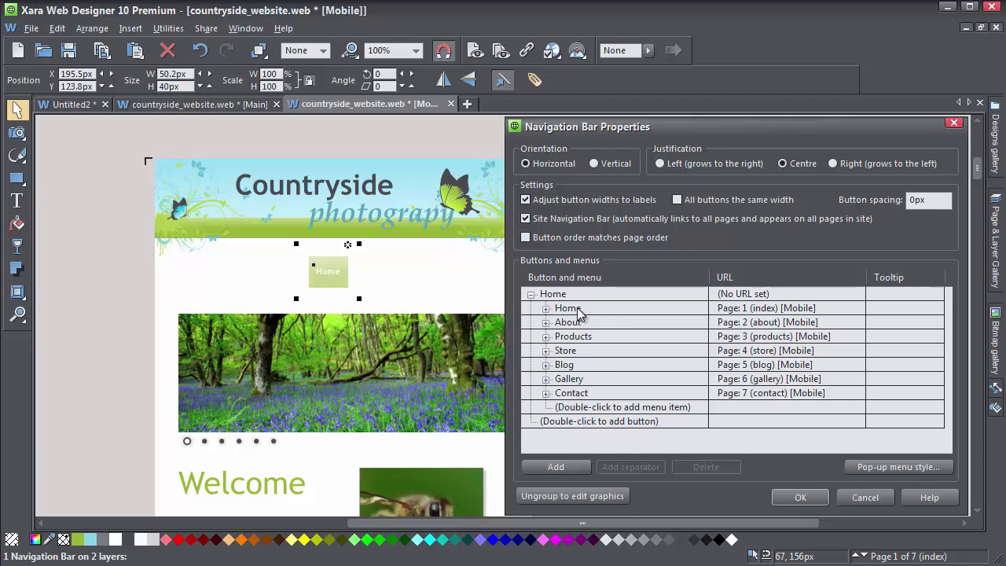
Step: Apply the navigation bar changes and move the Home button to the content's left edge
{"action": "left_click", "coordinate": [779, 499]}
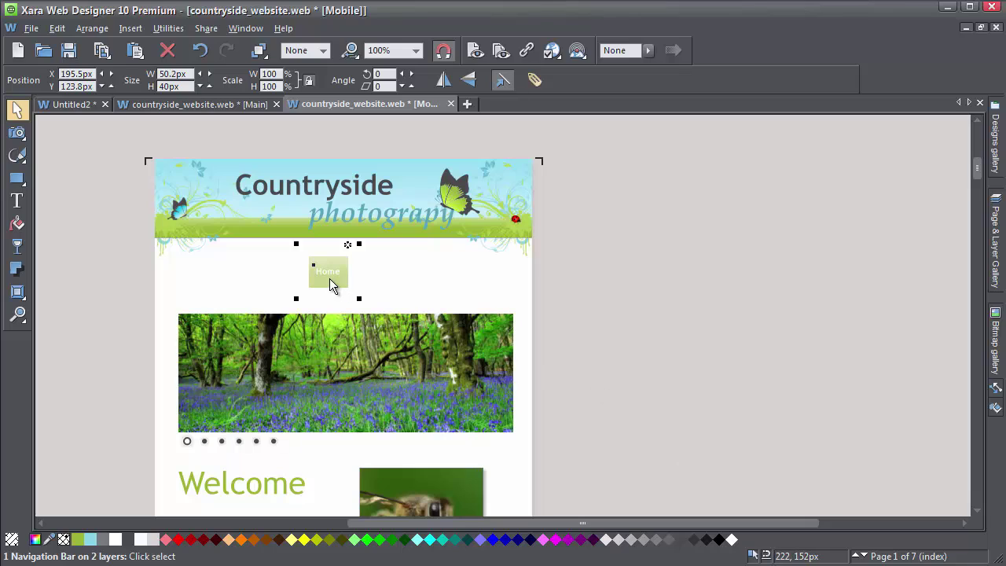
{"action": "left_click_drag", "start_coordinate": [343, 289], "coordinate": [204, 286]}
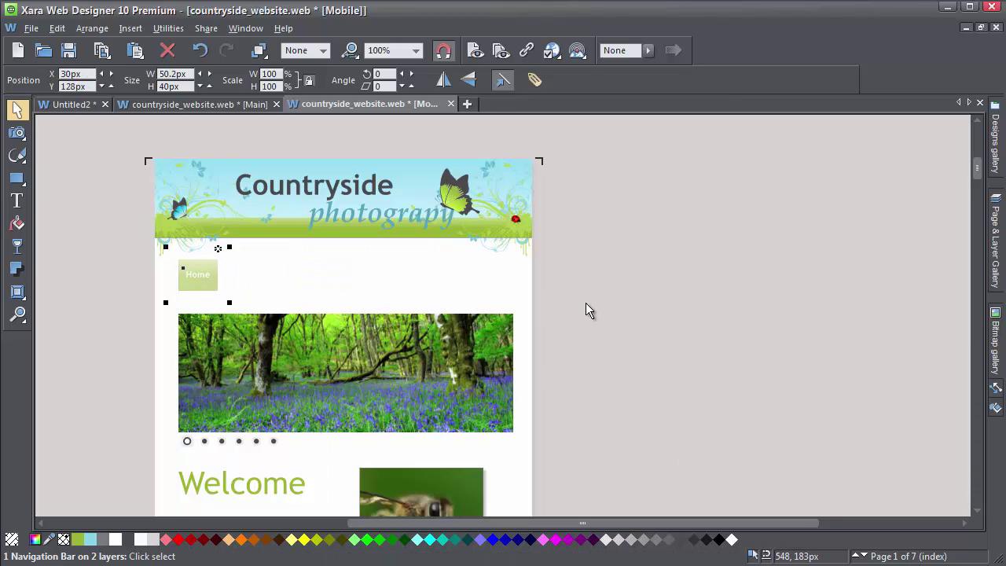
{"action": "left_click", "coordinate": [586, 303]}
Step: Move the About page text column up about 40 px, closer to the header
{"action": "scroll", "coordinate": [592, 316], "scroll_direction": "down", "scroll_amount": 7}
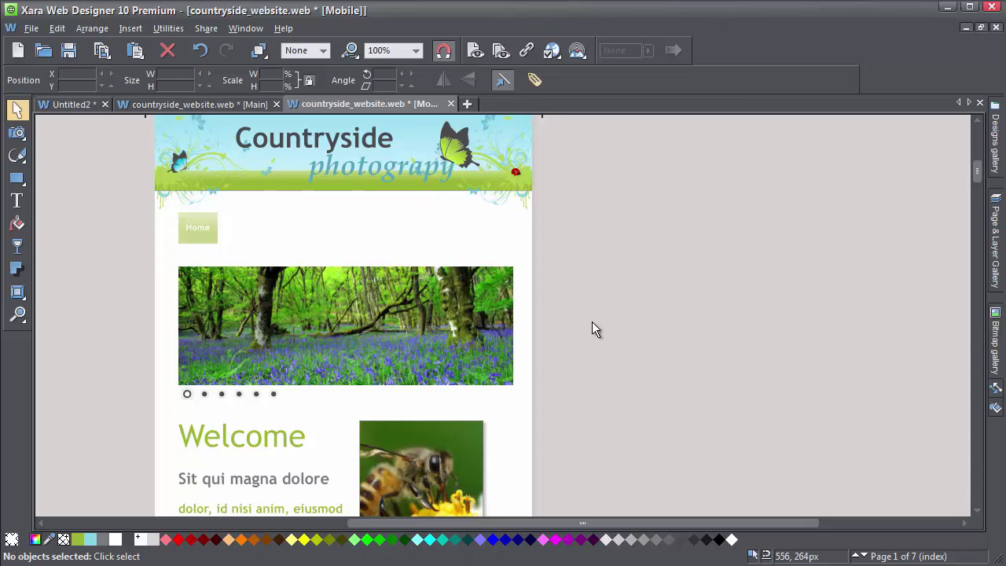
{"action": "scroll", "coordinate": [594, 339], "scroll_direction": "down", "scroll_amount": 10}
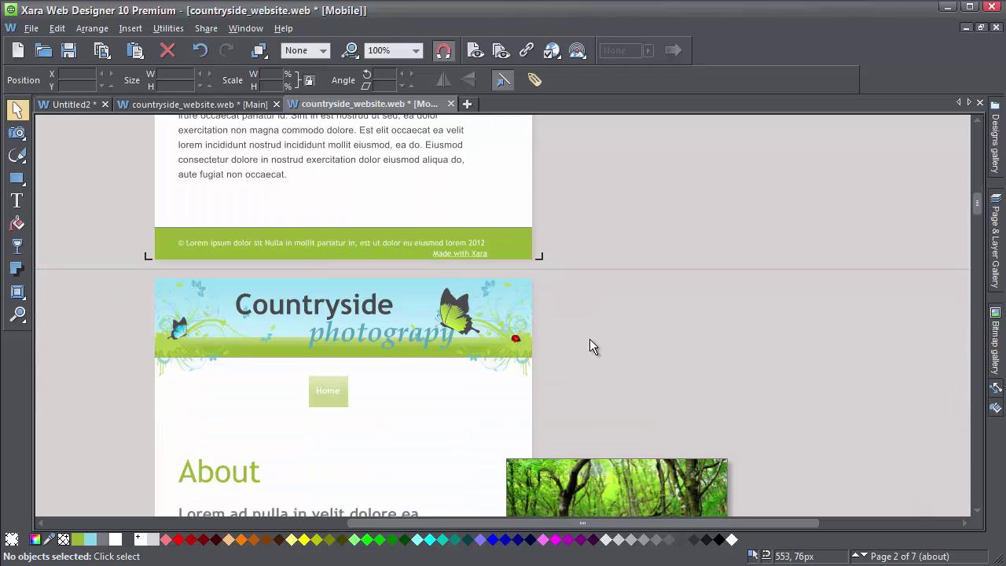
{"action": "scroll", "coordinate": [591, 342], "scroll_direction": "down", "scroll_amount": 3}
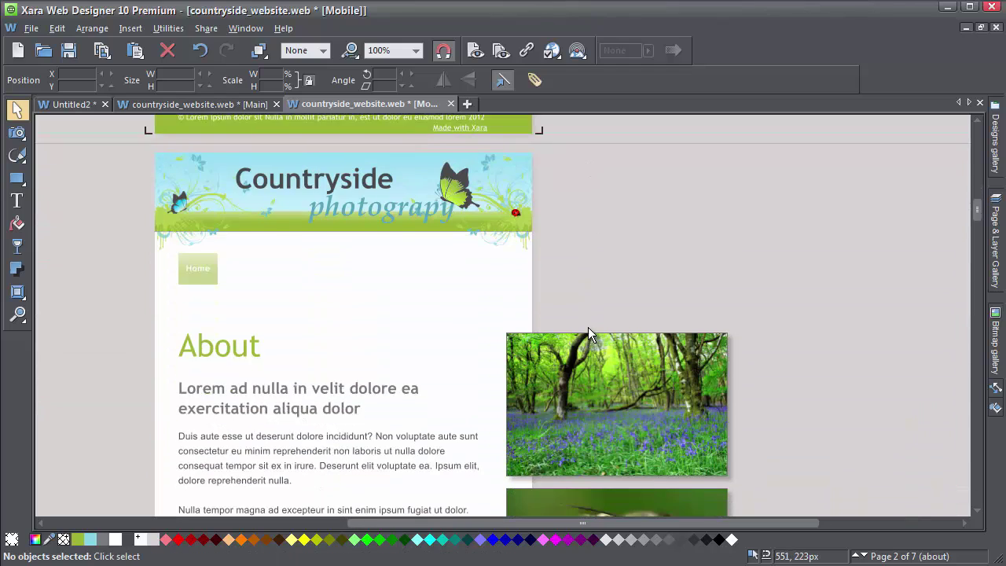
{"action": "scroll", "coordinate": [589, 334], "scroll_direction": "down", "scroll_amount": 1}
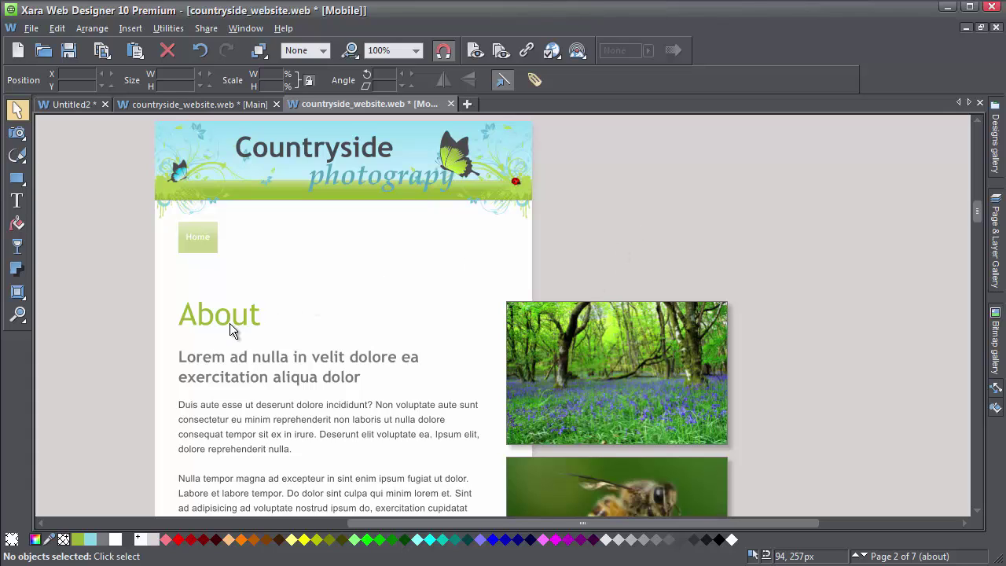
{"action": "left_click_drag", "start_coordinate": [227, 319], "coordinate": [226, 289]}
{"action": "left_click", "coordinate": [766, 299]}
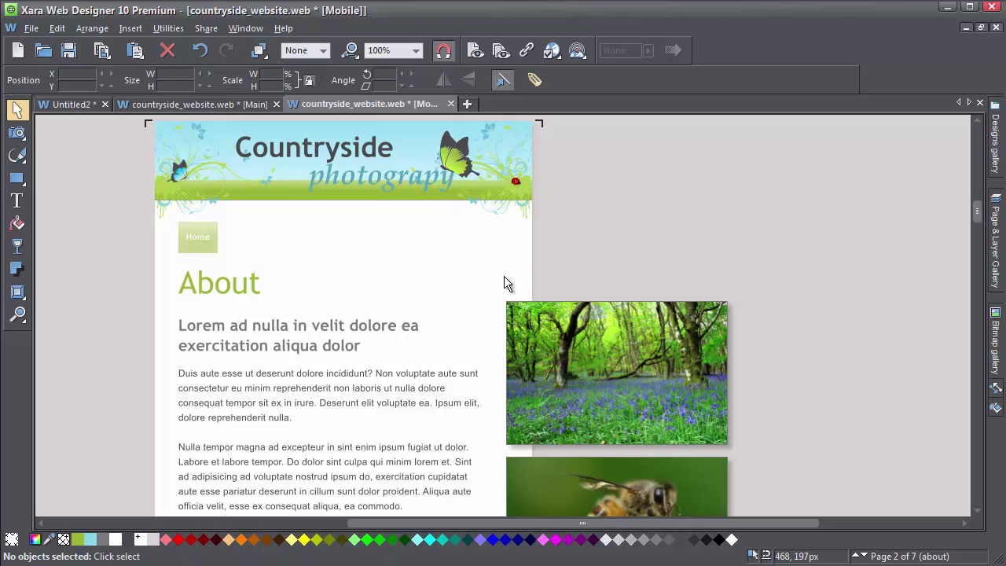
Step: Select all four photos beside the About text and turn off their push setting
{"action": "left_click_drag", "start_coordinate": [472, 272], "coordinate": [742, 452]}
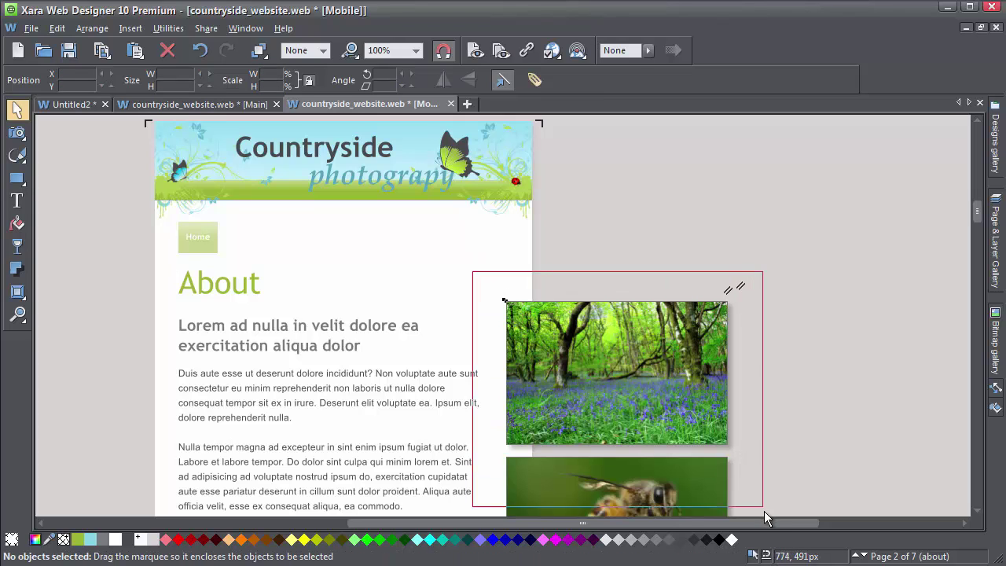
{"action": "left_click_drag", "start_coordinate": [765, 515], "coordinate": [649, 183]}
{"action": "scroll", "coordinate": [699, 401], "scroll_direction": "up", "scroll_amount": 10}
{"action": "right_click", "coordinate": [559, 234]}
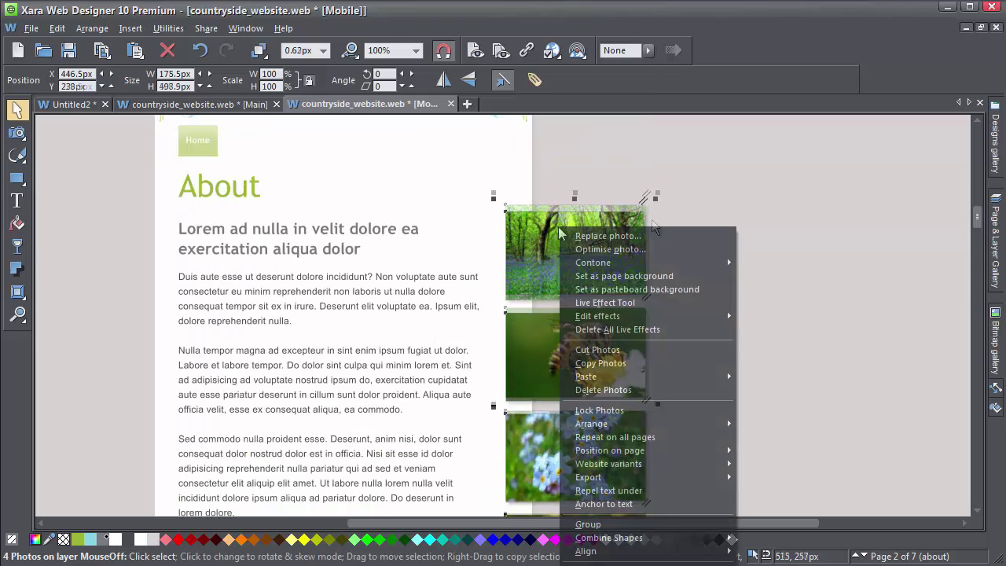
{"action": "mouse_move", "coordinate": [695, 465]}
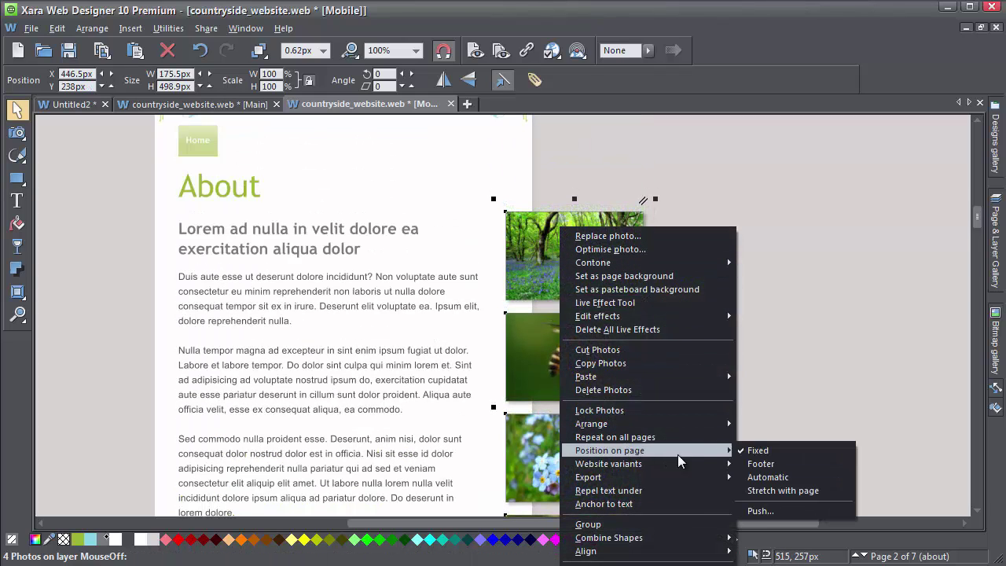
{"action": "left_click", "coordinate": [759, 511]}
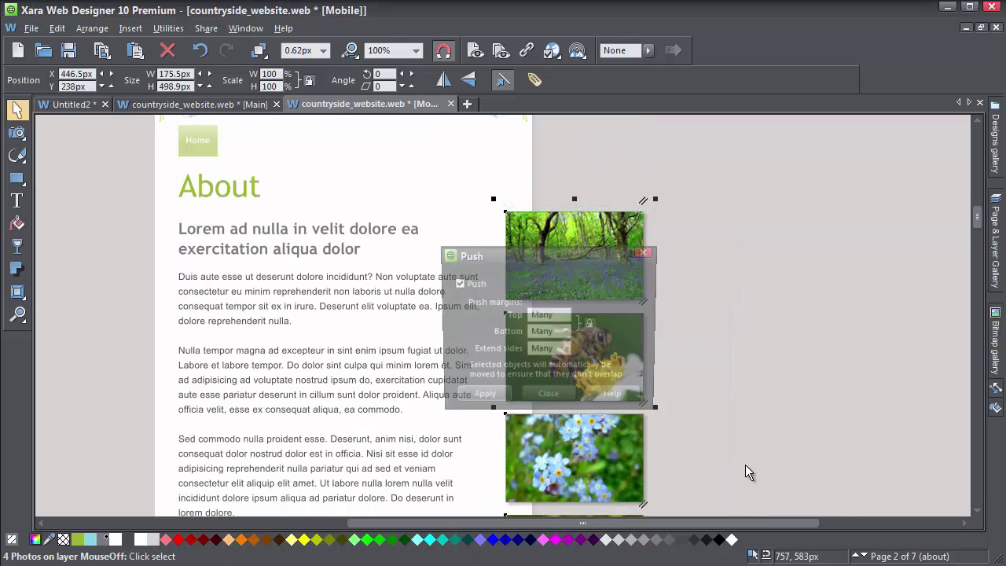
{"action": "left_click", "coordinate": [457, 284]}
{"action": "left_click", "coordinate": [477, 400]}
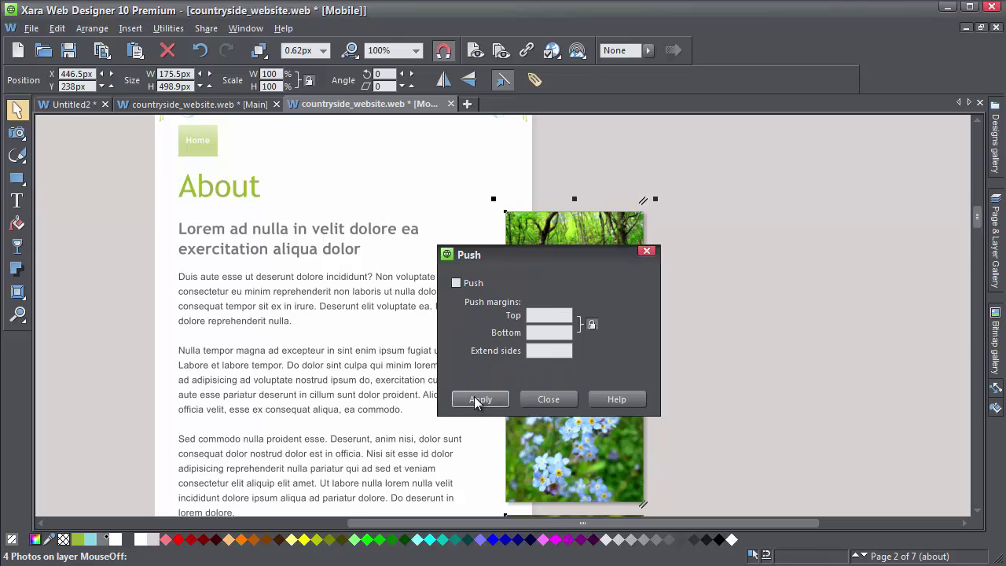
{"action": "left_click", "coordinate": [548, 400]}
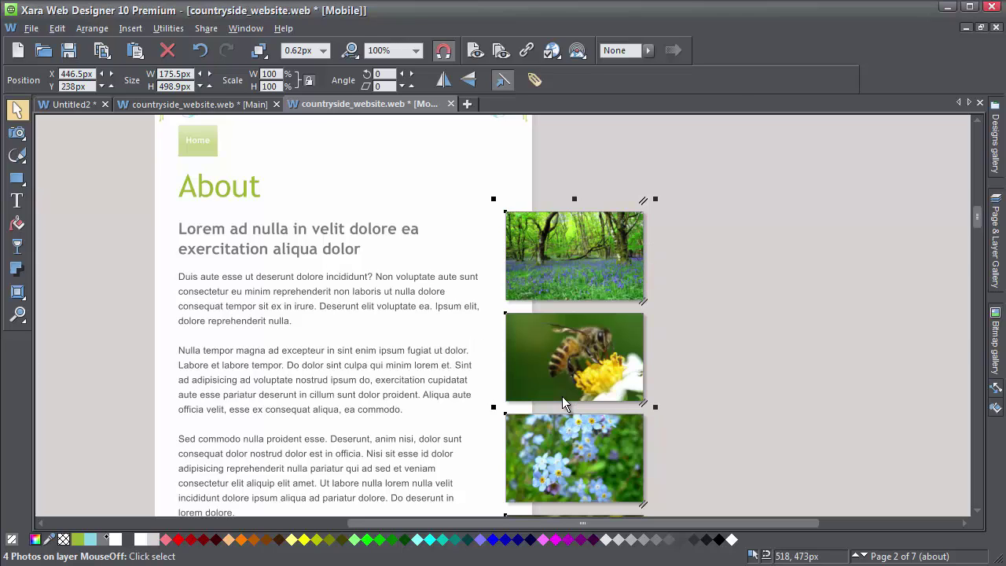
Step: Move the photo column left onto the text and make the body text repel around it
{"action": "left_click_drag", "start_coordinate": [603, 262], "coordinate": [473, 266]}
{"action": "right_click", "coordinate": [433, 244]}
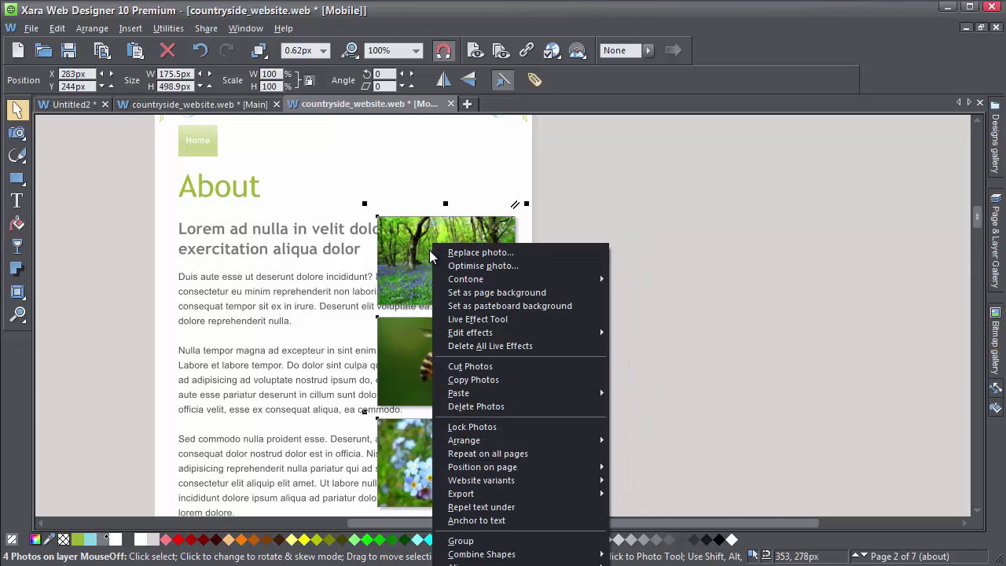
{"action": "left_click", "coordinate": [484, 508]}
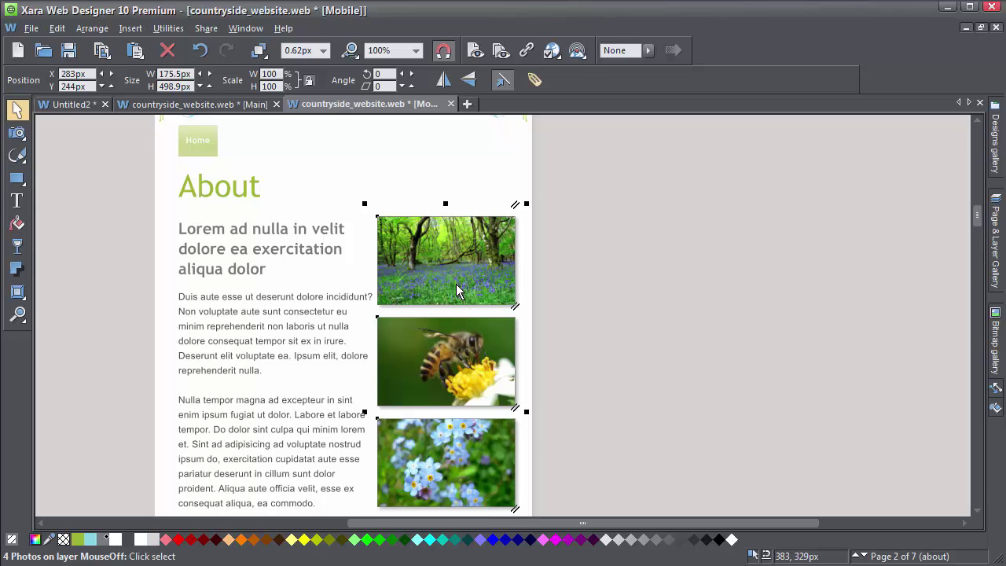
{"action": "scroll", "coordinate": [460, 292], "scroll_direction": "down", "scroll_amount": 5}
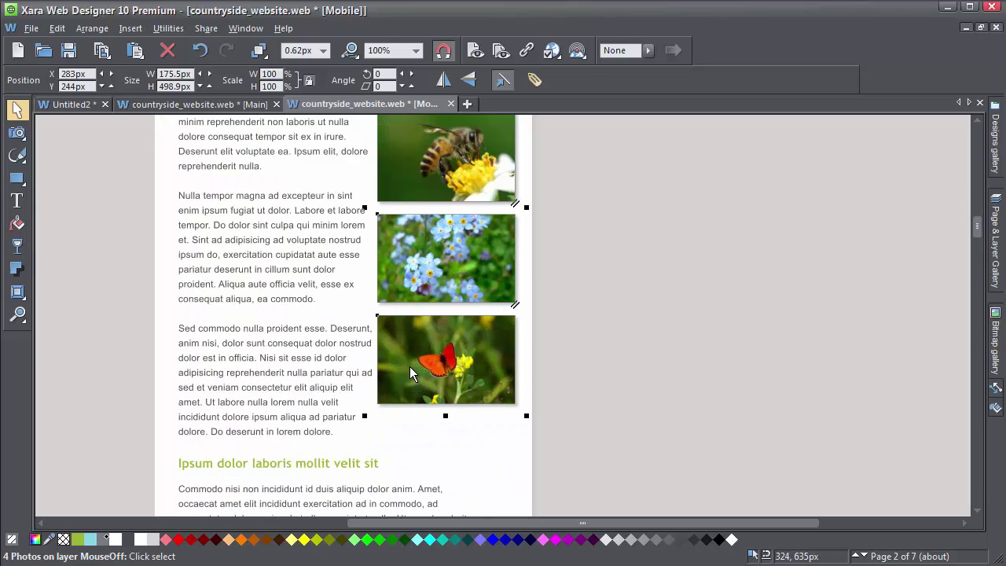
{"action": "scroll", "coordinate": [410, 366], "scroll_direction": "down", "scroll_amount": 6}
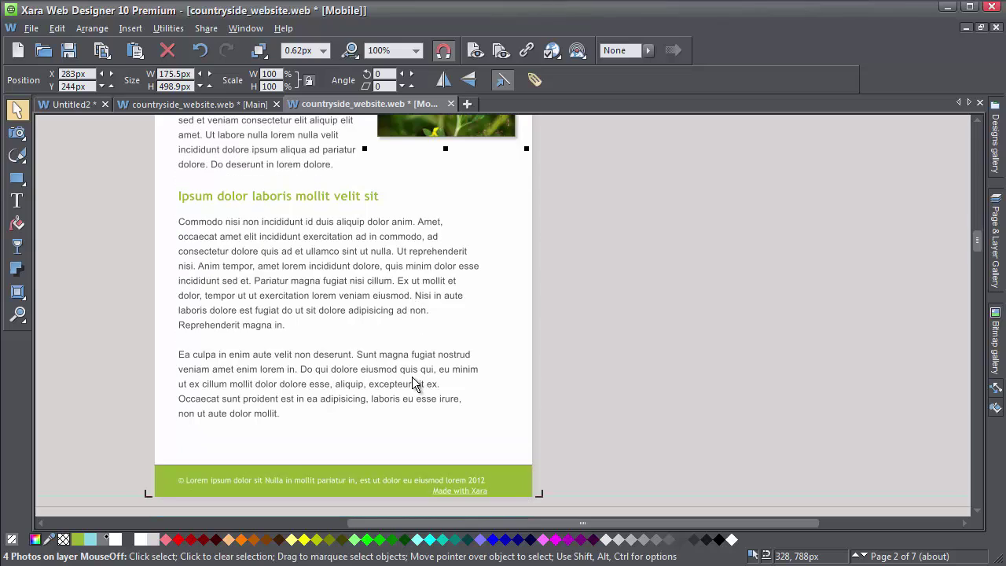
{"action": "left_click", "coordinate": [501, 52]}
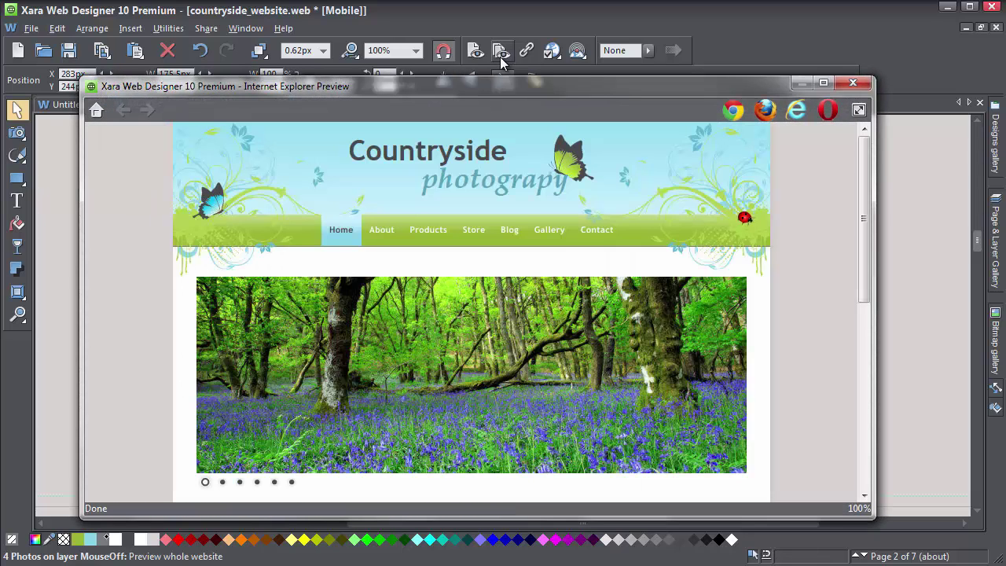
{"action": "left_click", "coordinate": [384, 233]}
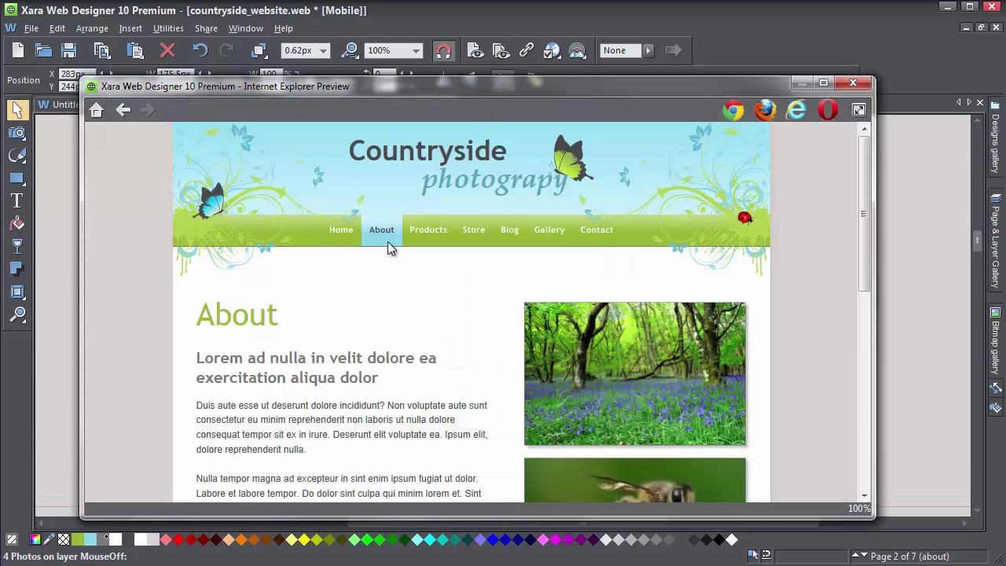
{"action": "scroll", "coordinate": [395, 265], "scroll_direction": "down", "scroll_amount": 3}
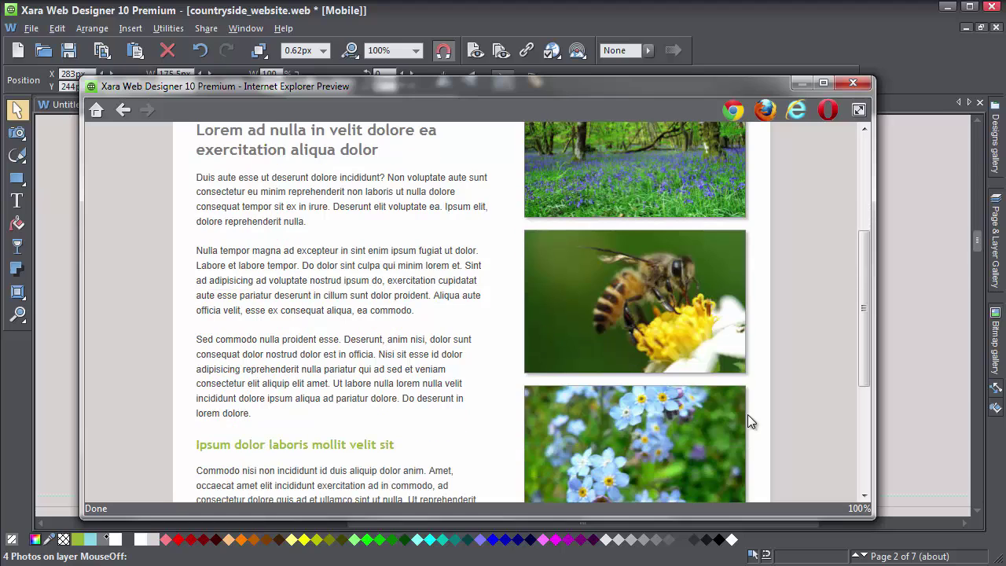
{"action": "left_click_drag", "start_coordinate": [870, 512], "coordinate": [523, 415]}
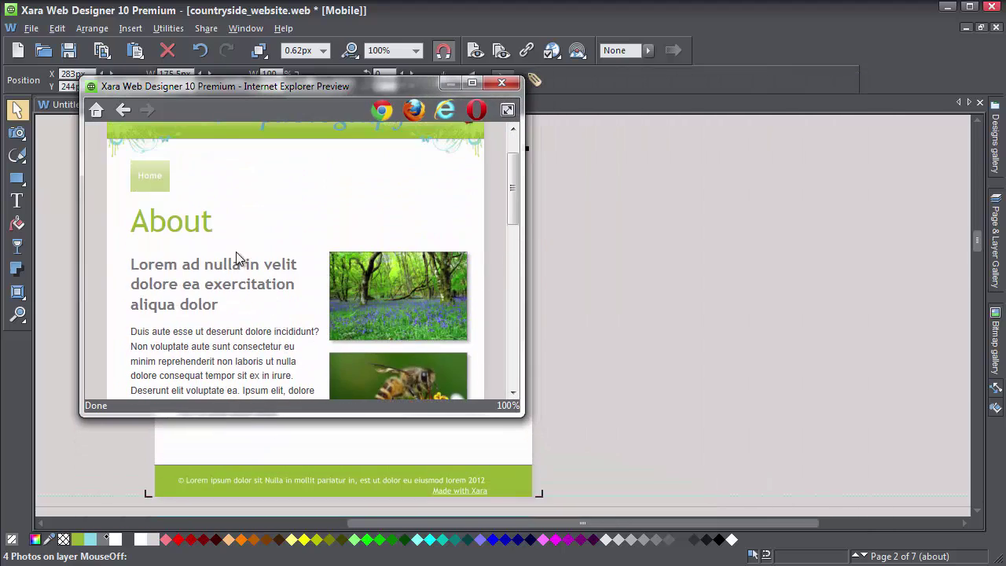
Step: Close the preview and give the nav bar pop-up menu 12px text on a Theme Color 1 background
{"action": "mouse_move", "coordinate": [147, 189]}
{"action": "left_click", "coordinate": [509, 83]}
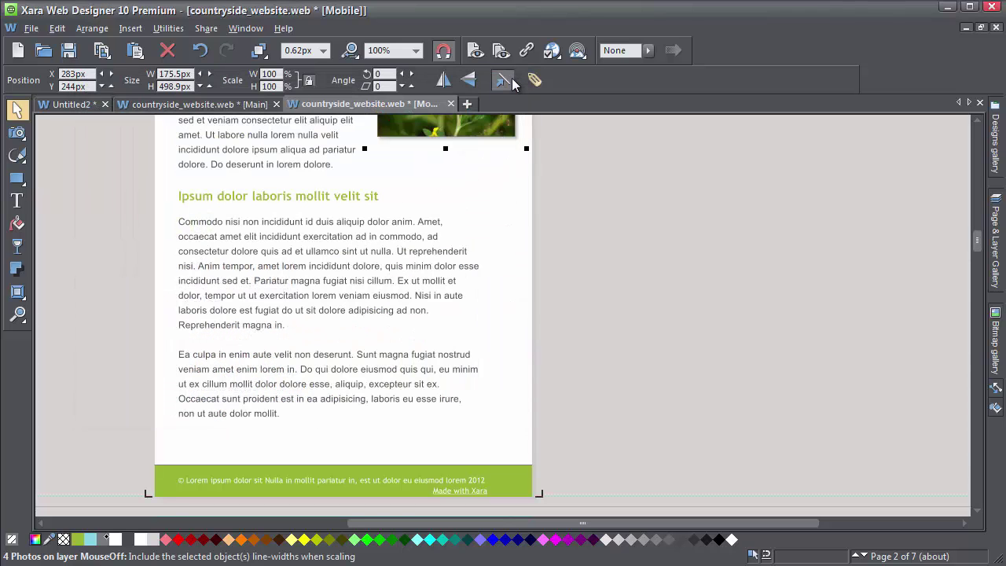
{"action": "scroll", "coordinate": [542, 275], "scroll_direction": "up", "scroll_amount": 10}
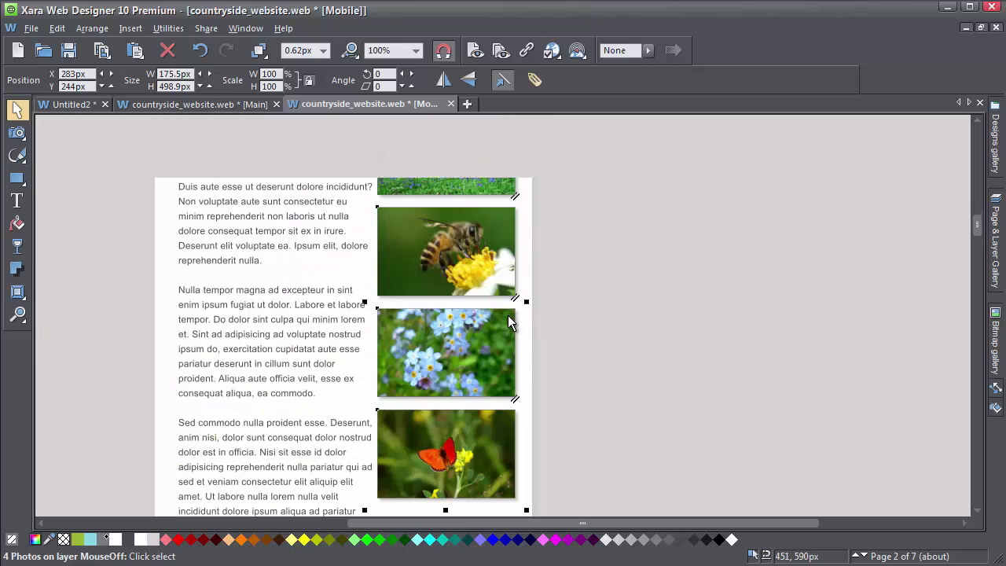
{"action": "scroll", "coordinate": [503, 315], "scroll_direction": "up", "scroll_amount": 5}
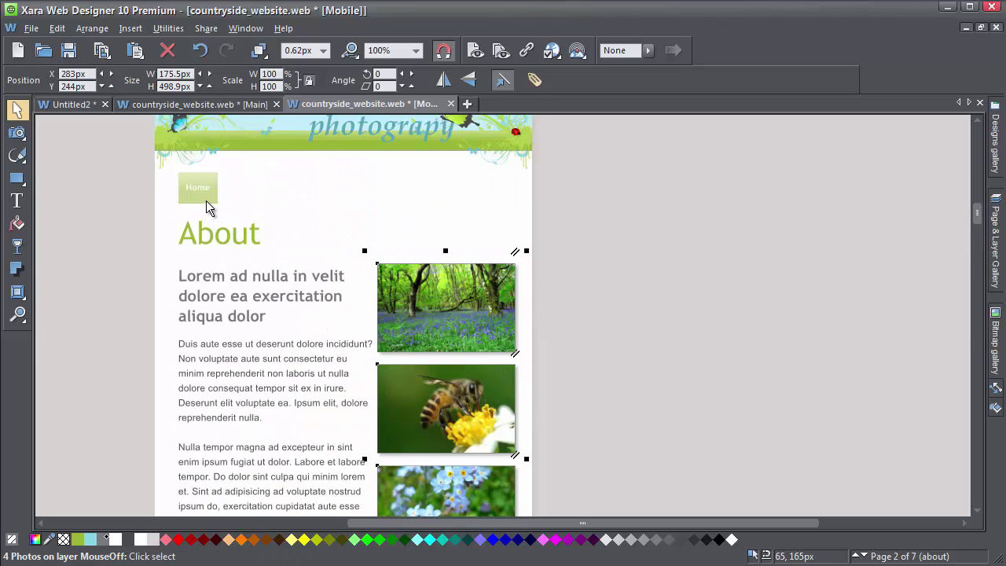
{"action": "left_click", "coordinate": [206, 201]}
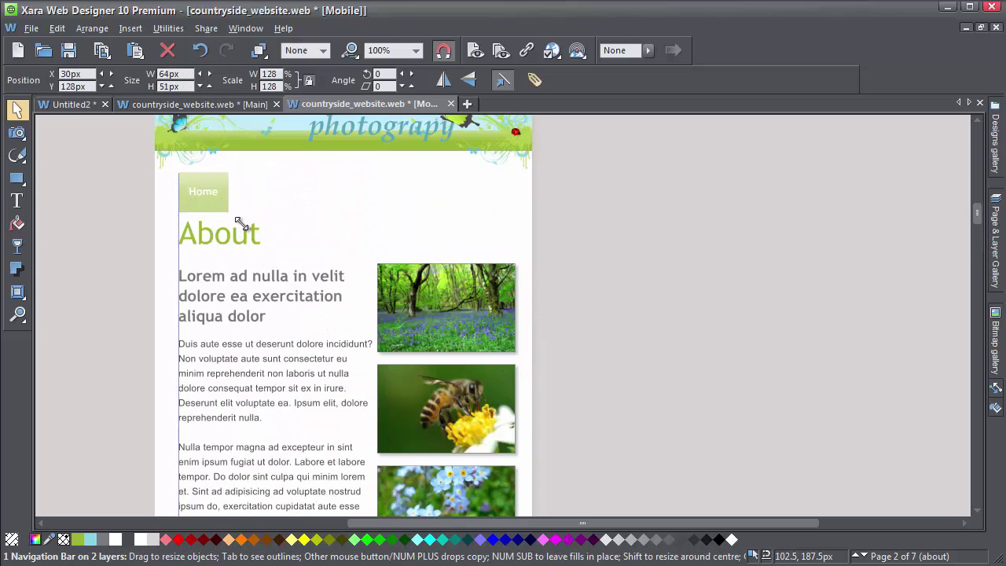
{"action": "double_click", "coordinate": [212, 209]}
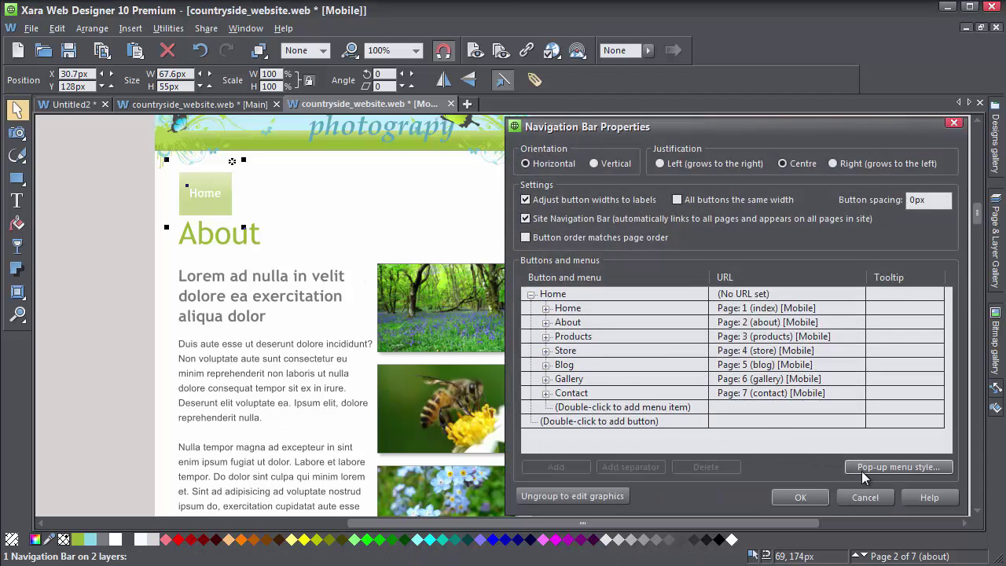
{"action": "left_click", "coordinate": [861, 468]}
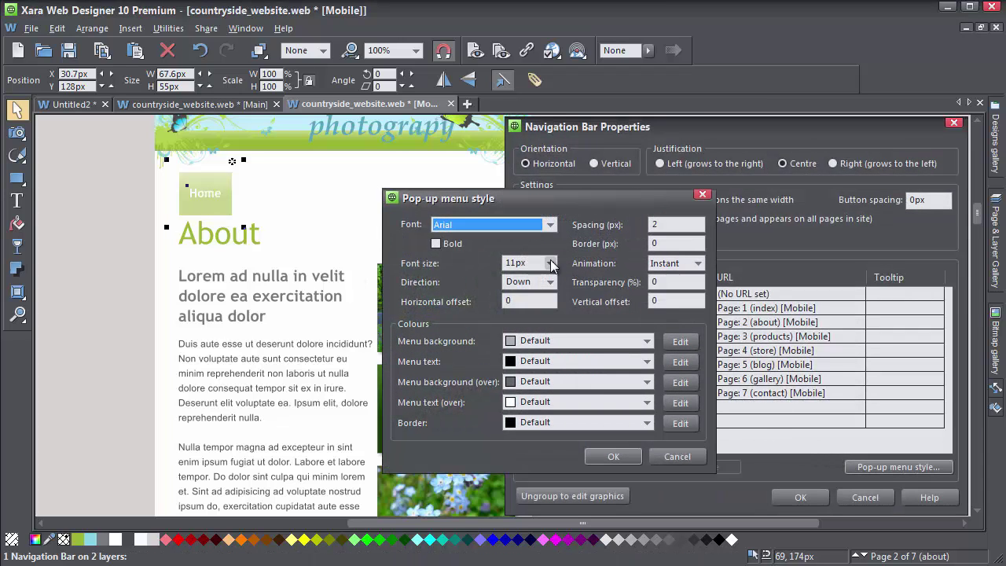
{"action": "left_click", "coordinate": [550, 263]}
{"action": "left_click", "coordinate": [532, 315]}
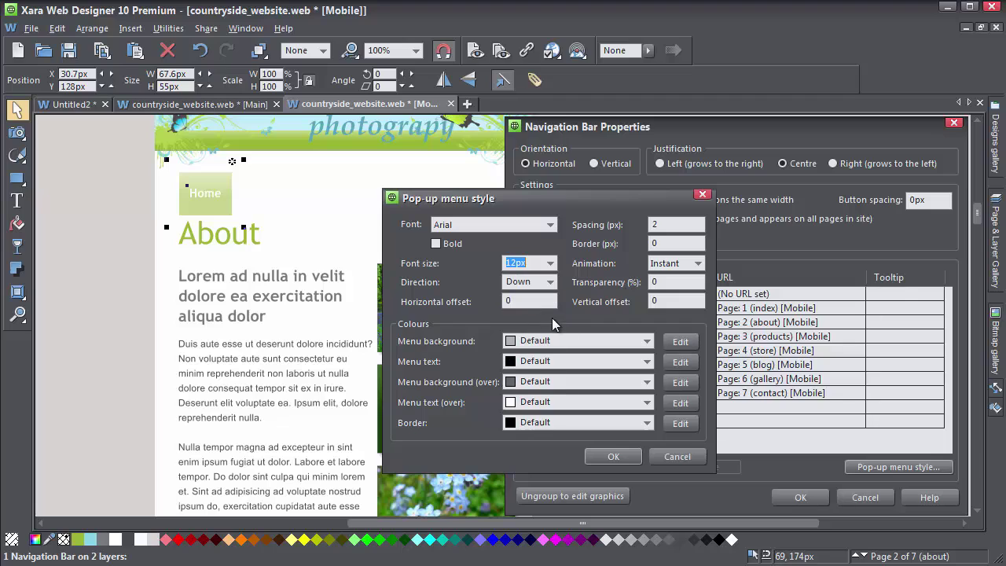
{"action": "left_click", "coordinate": [647, 341]}
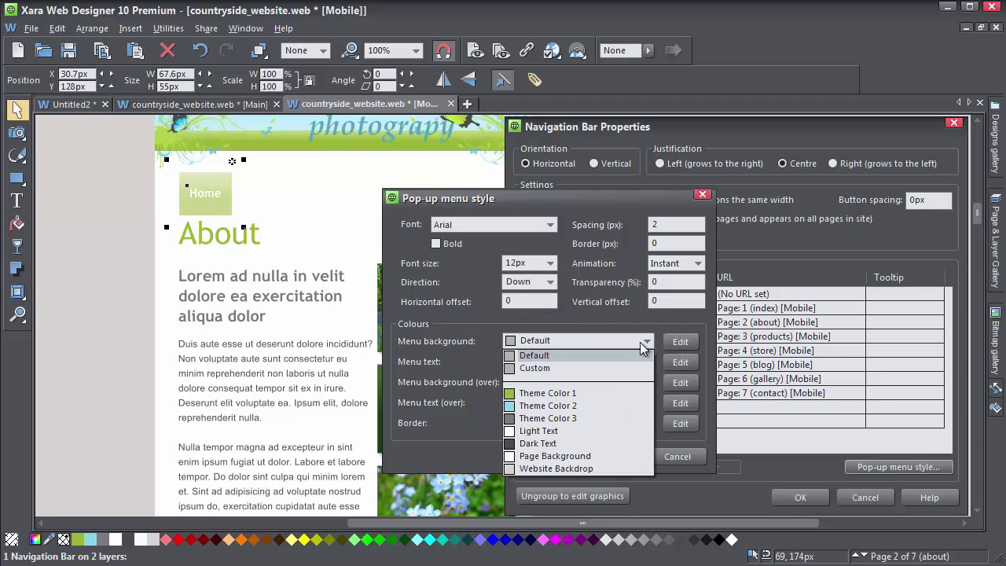
{"action": "left_click", "coordinate": [623, 393]}
{"action": "left_click", "coordinate": [634, 457]}
{"action": "left_click", "coordinate": [802, 499]}
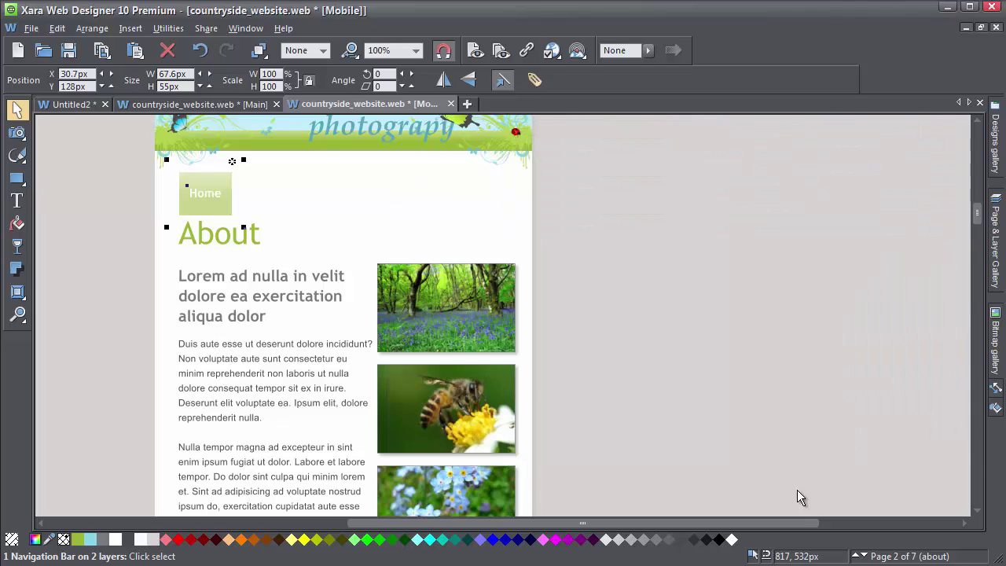
Step: Set the last sentence of the first About paragraph to 14px
{"action": "key", "text": "Escape"}
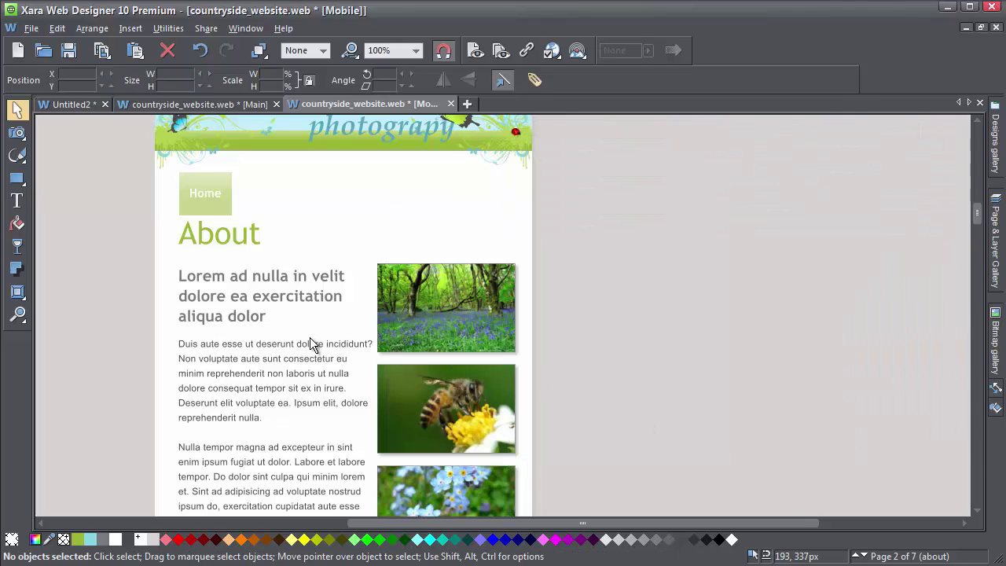
{"action": "left_click", "coordinate": [17, 203]}
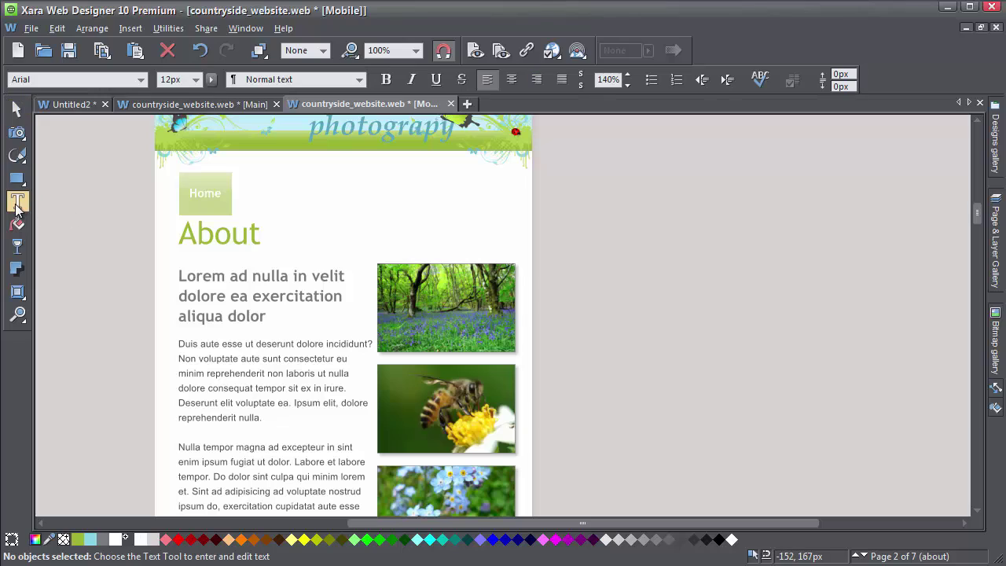
{"action": "left_click", "coordinate": [253, 374]}
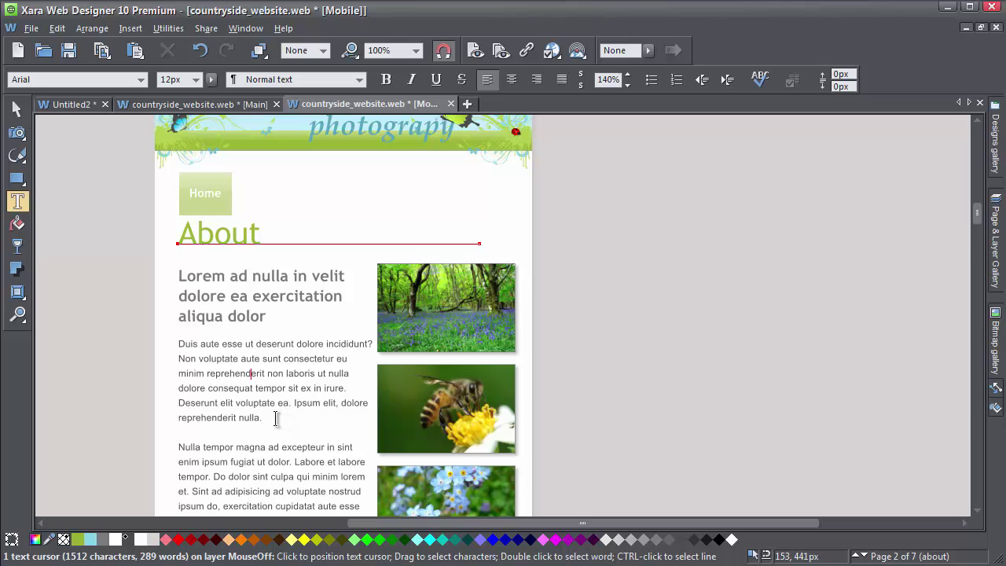
{"action": "left_click_drag", "start_coordinate": [275, 419], "coordinate": [180, 404]}
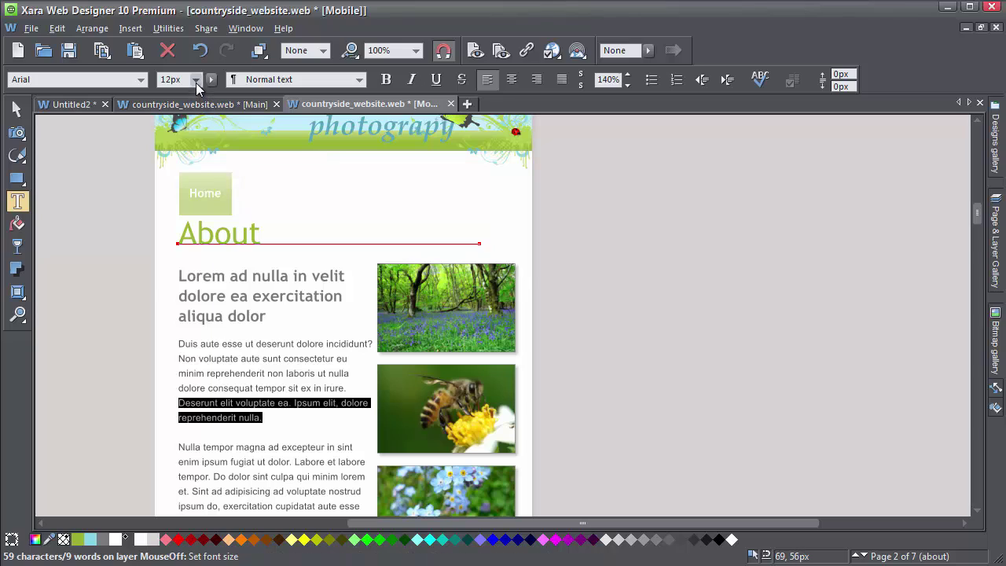
{"action": "left_click", "coordinate": [196, 80]}
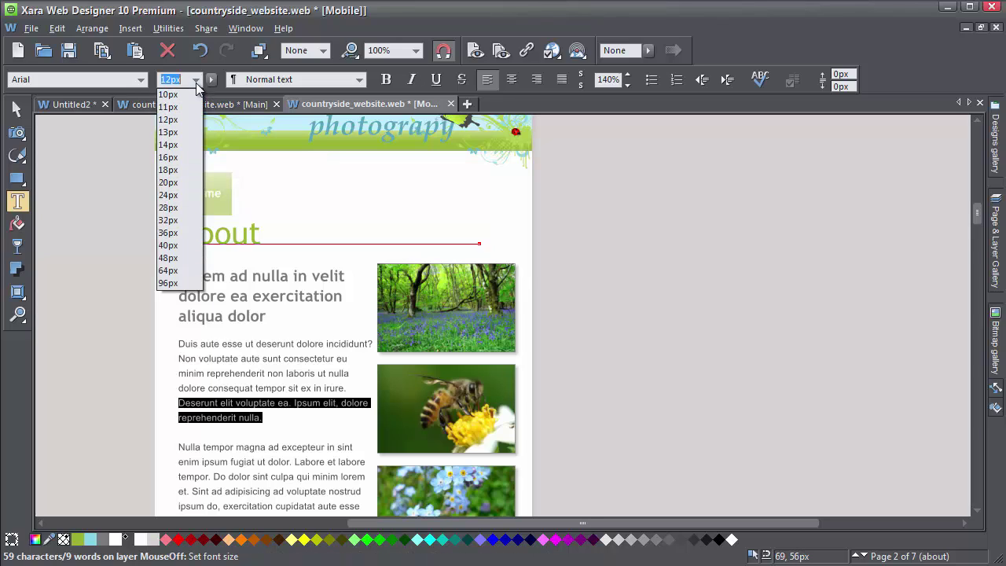
{"action": "left_click", "coordinate": [175, 149]}
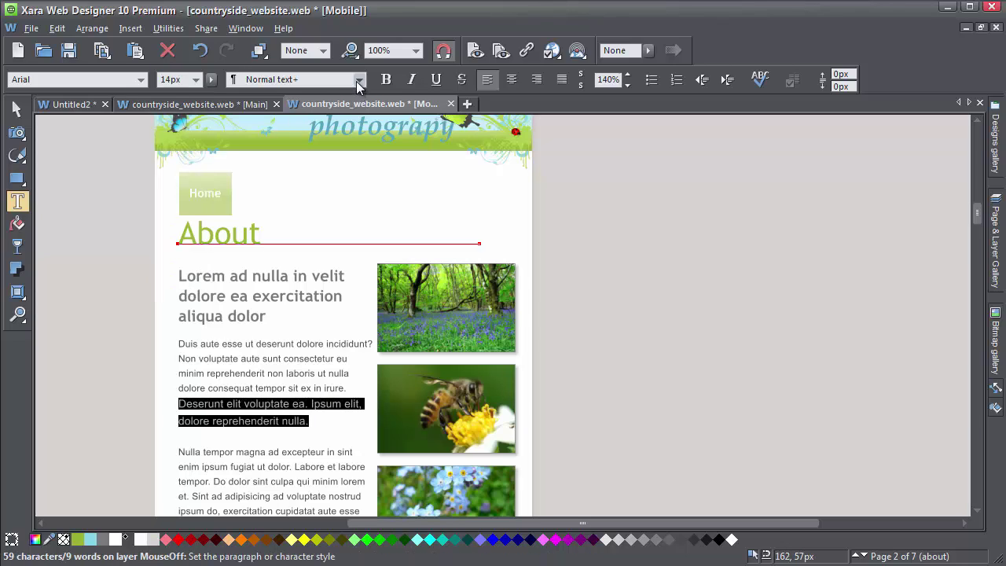
Step: Update the Normal text style in the mobile variant to 14px, then switch to the Main variant
{"action": "left_click", "coordinate": [358, 81]}
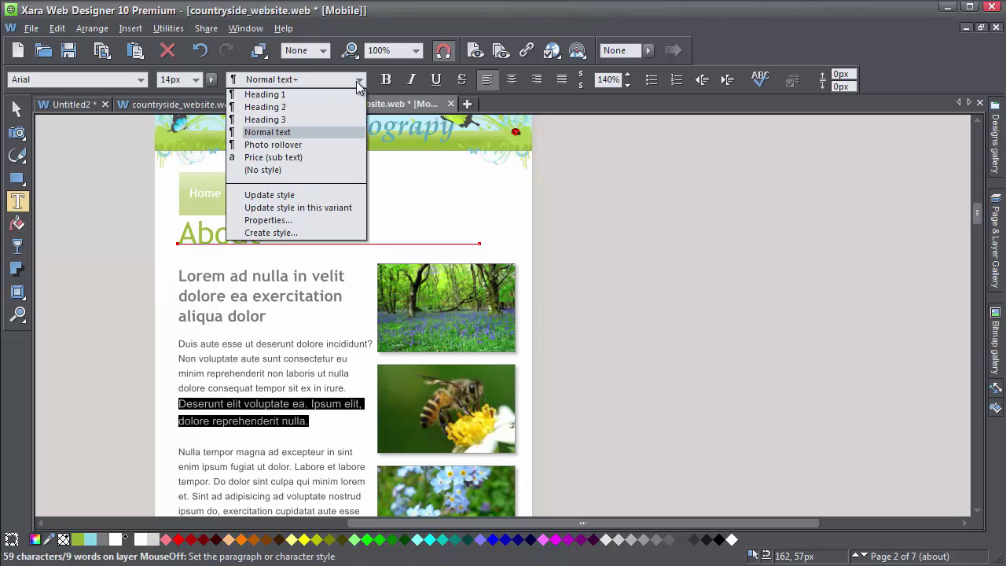
{"action": "left_click", "coordinate": [353, 207]}
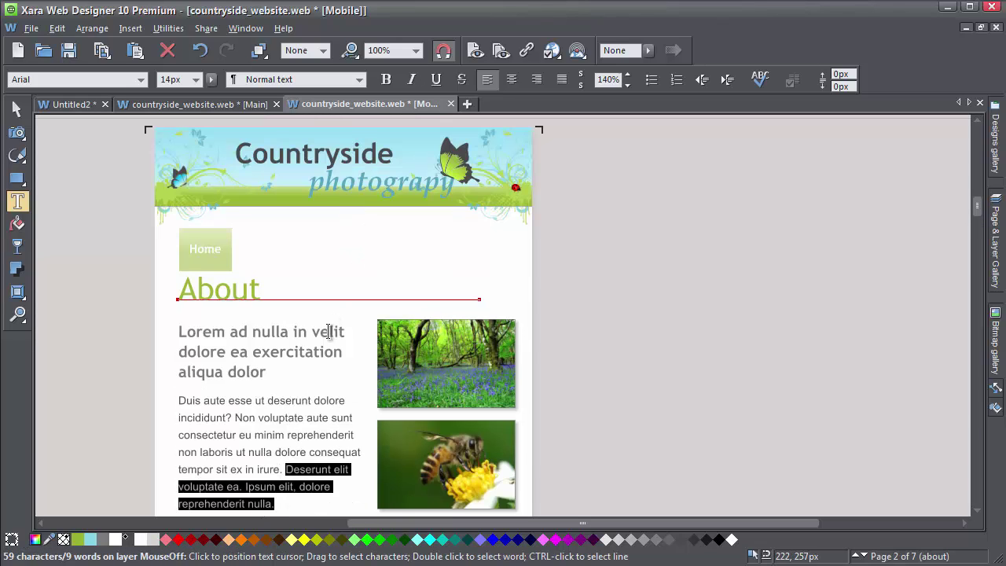
{"action": "left_click", "coordinate": [299, 388]}
{"action": "scroll", "coordinate": [302, 390], "scroll_direction": "down", "scroll_amount": 2}
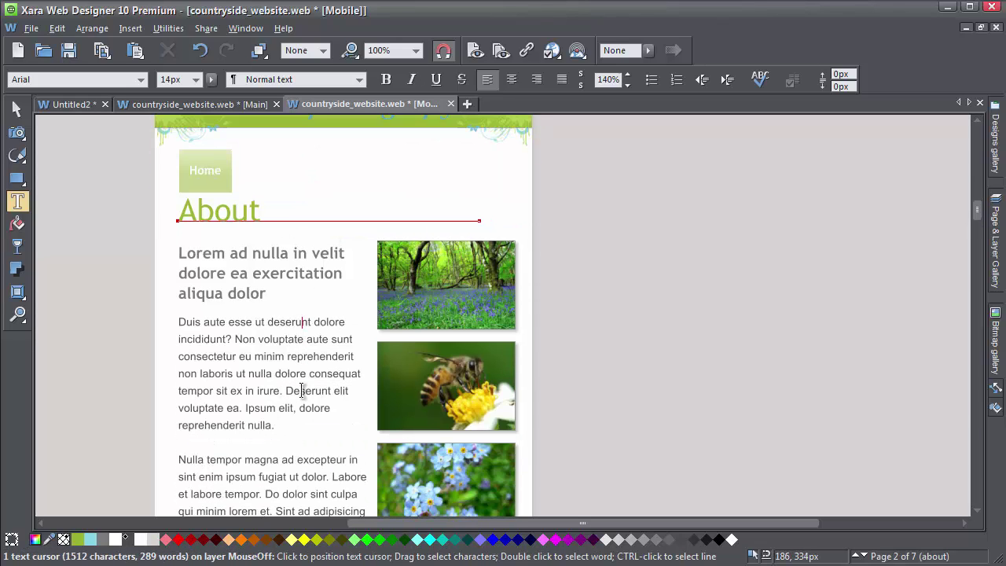
{"action": "left_click", "coordinate": [214, 104]}
Step: Preview the main site in a browser and widen the preview window to a desktop size
{"action": "scroll", "coordinate": [268, 302], "scroll_direction": "down", "scroll_amount": 2}
{"action": "scroll", "coordinate": [268, 303], "scroll_direction": "down", "scroll_amount": 4}
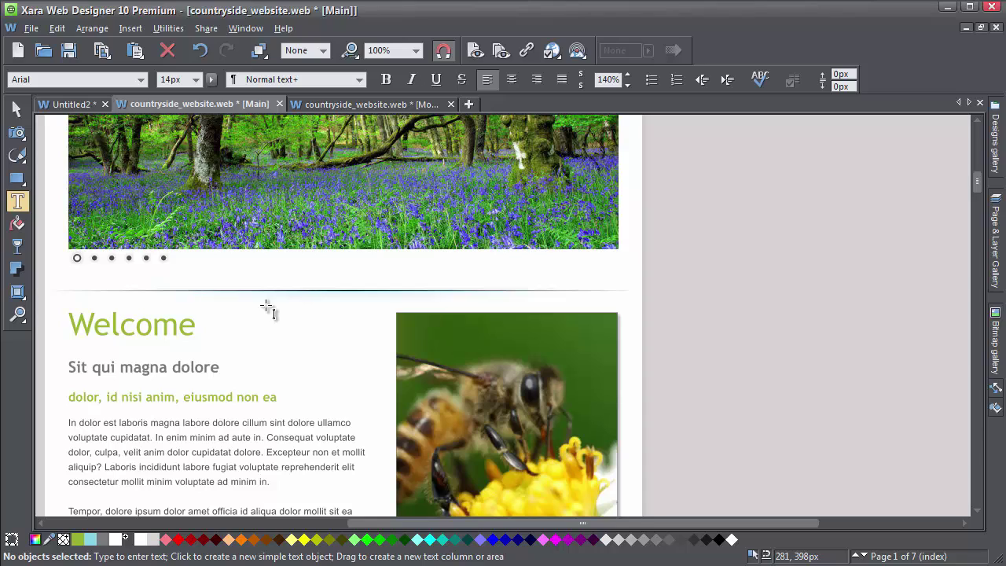
{"action": "left_click", "coordinate": [501, 50]}
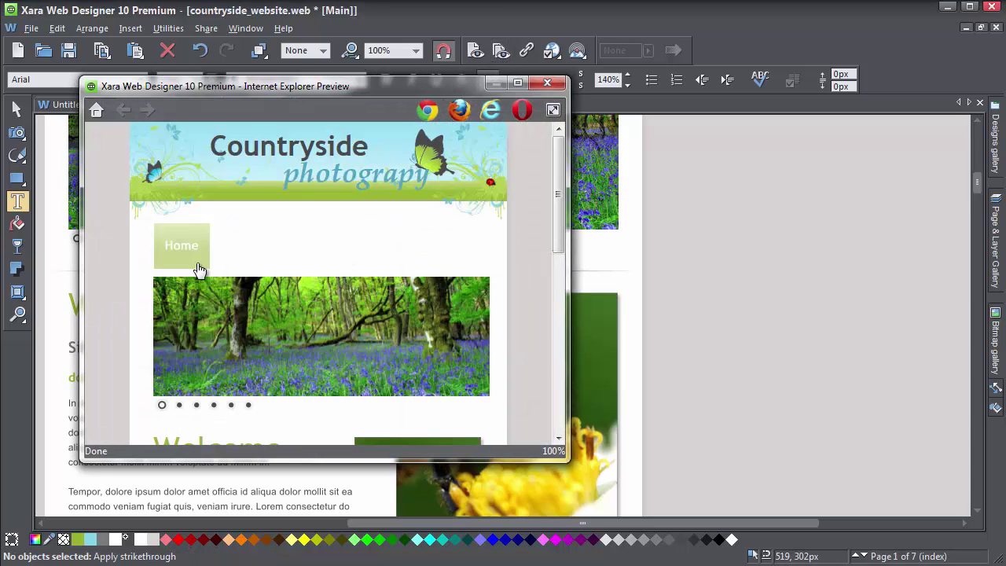
{"action": "mouse_move", "coordinate": [197, 264]}
{"action": "scroll", "coordinate": [181, 322], "scroll_direction": "down", "scroll_amount": 4}
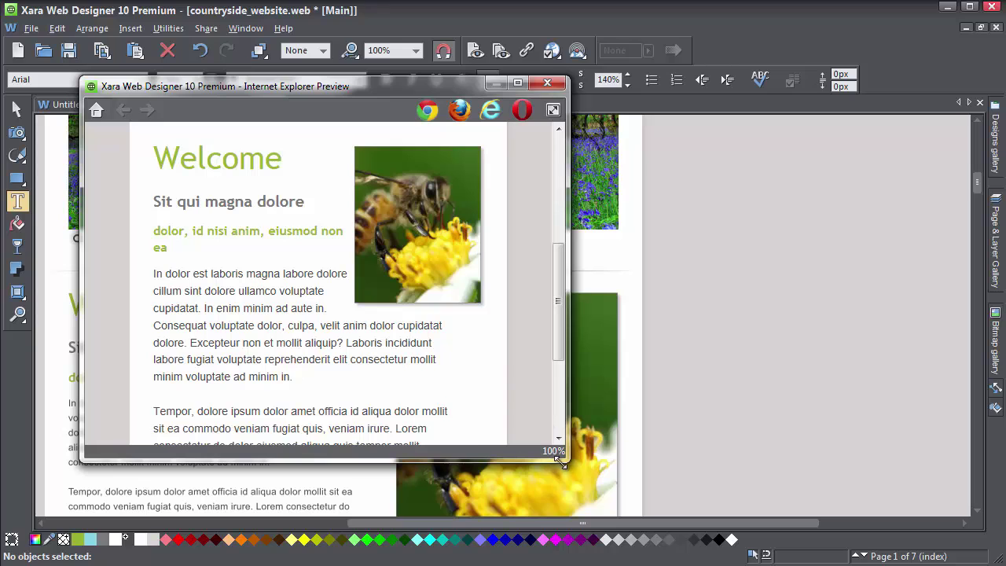
{"action": "left_click_drag", "start_coordinate": [564, 462], "coordinate": [894, 496]}
{"action": "scroll", "coordinate": [798, 441], "scroll_direction": "up", "scroll_amount": 3}
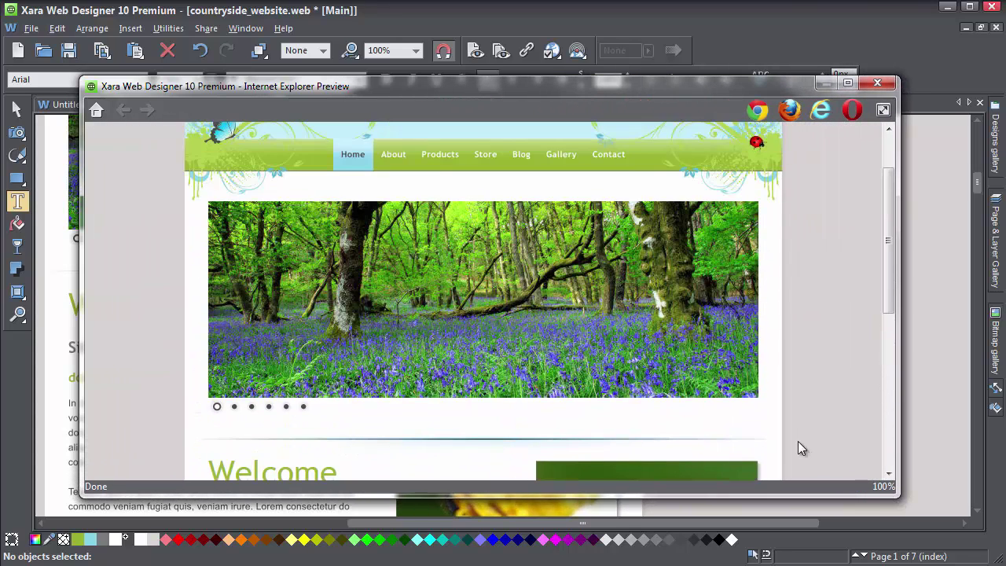